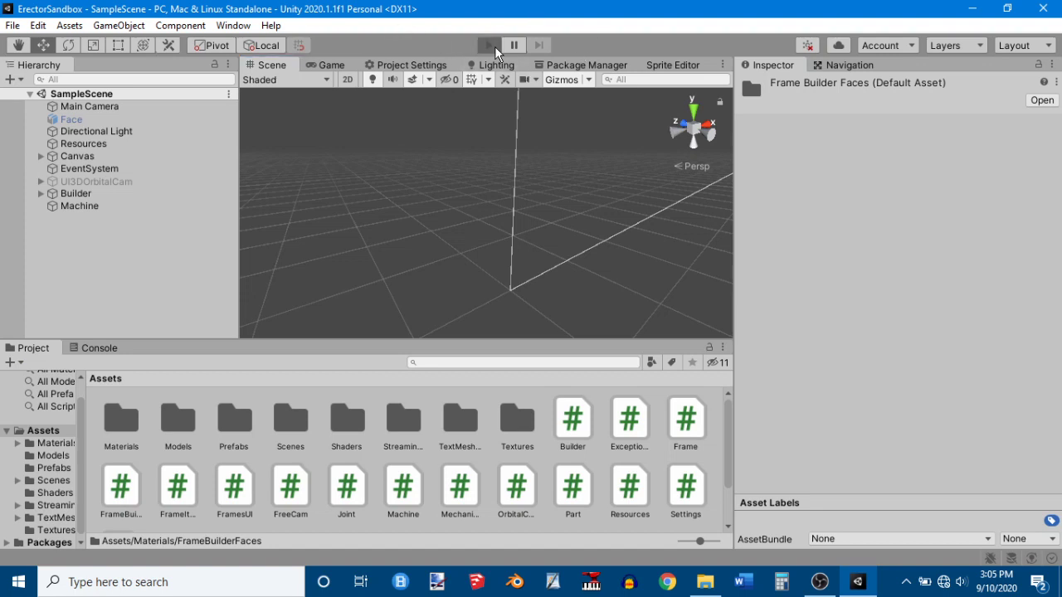
# - Run the scene in play mode and start a new frame in the Frame Builder
pyautogui.click(491, 46)
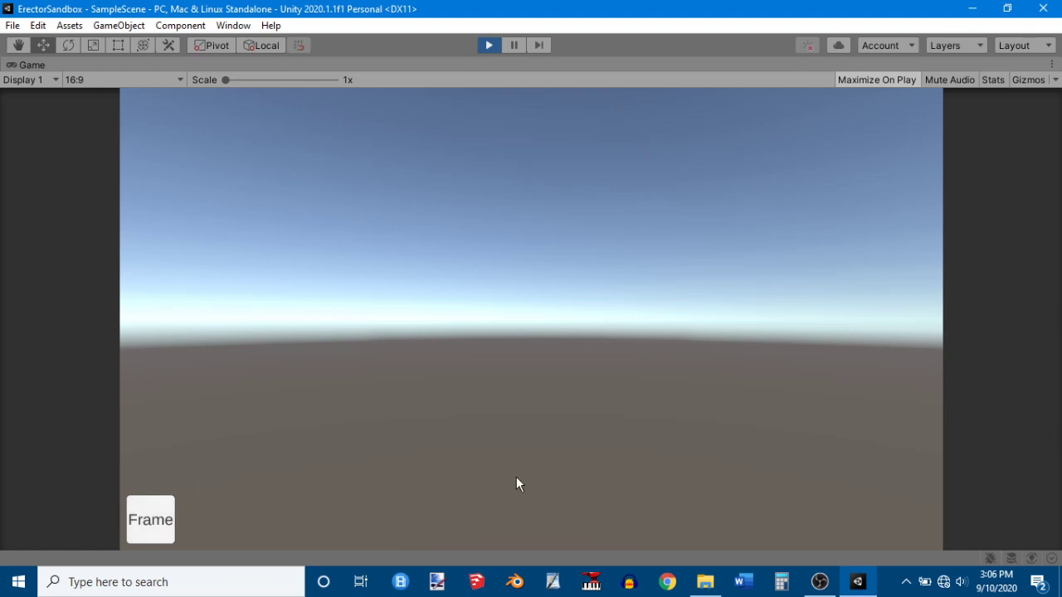
pyautogui.click(160, 524)
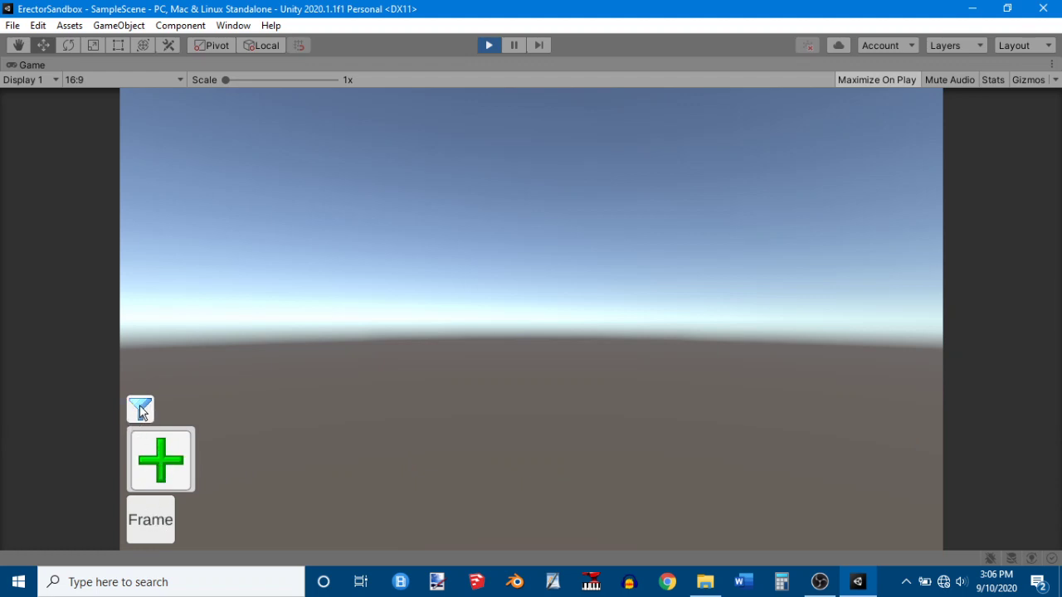
pyautogui.click(161, 457)
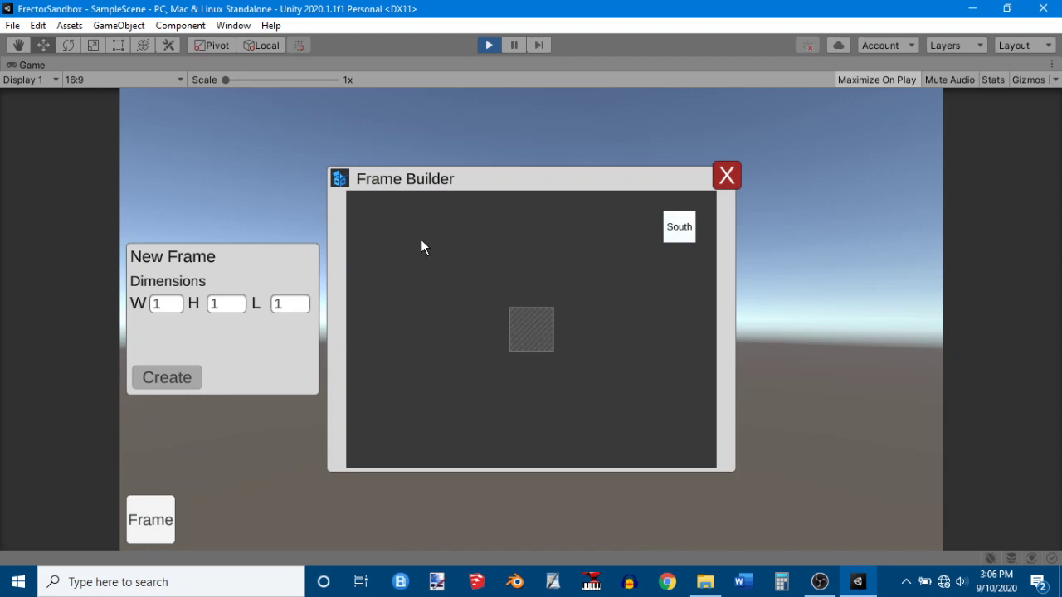
# - Set the new frame's dimensions to width 3 and length 5
pyautogui.moveTo(565, 248); pyautogui.dragTo(529, 294)
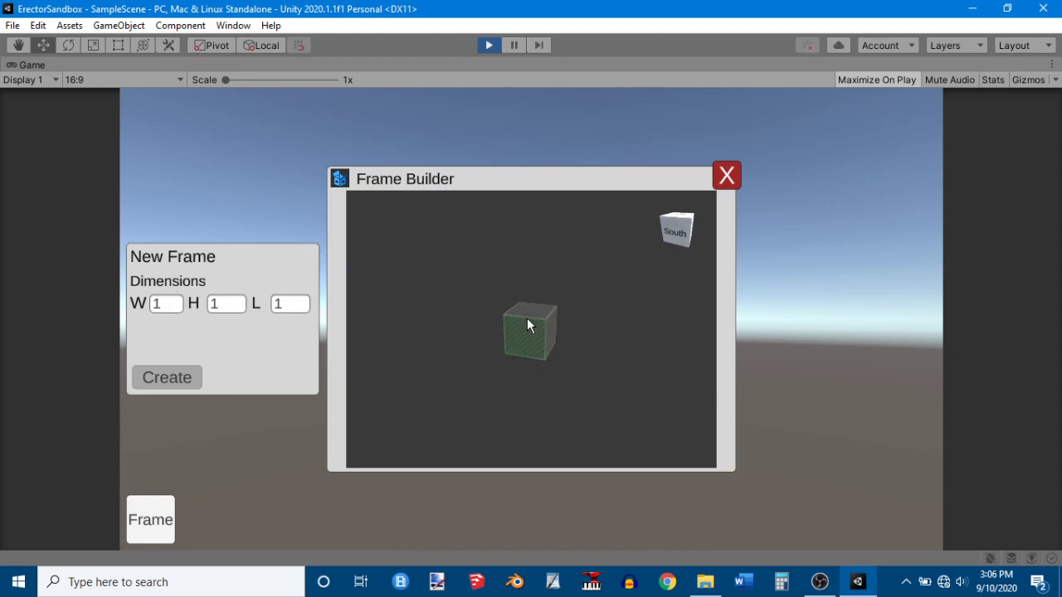
pyautogui.moveTo(562, 244); pyautogui.dragTo(557, 255, button='middle')
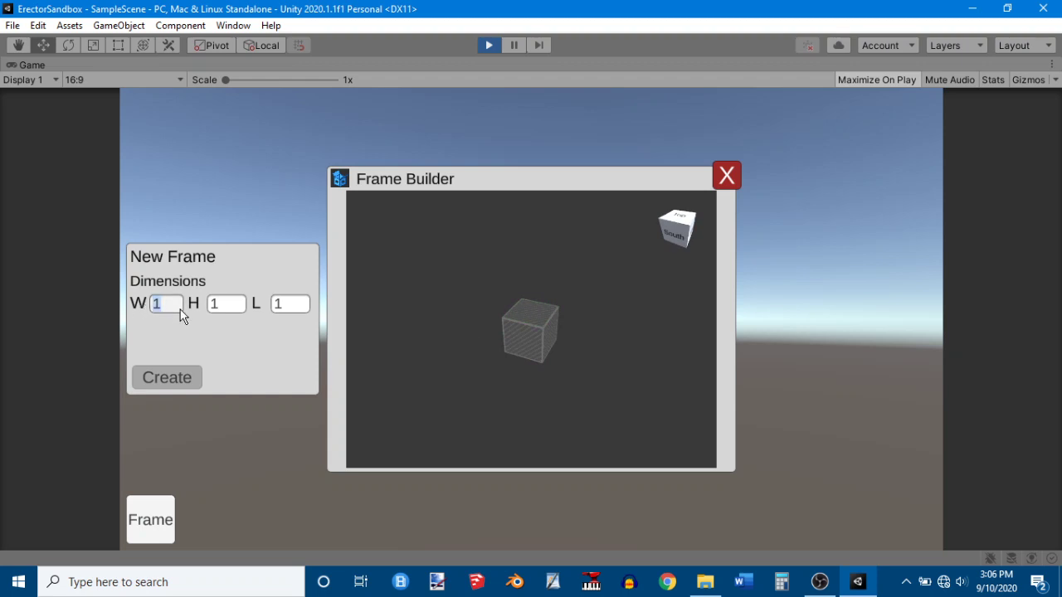
pyautogui.write('3')
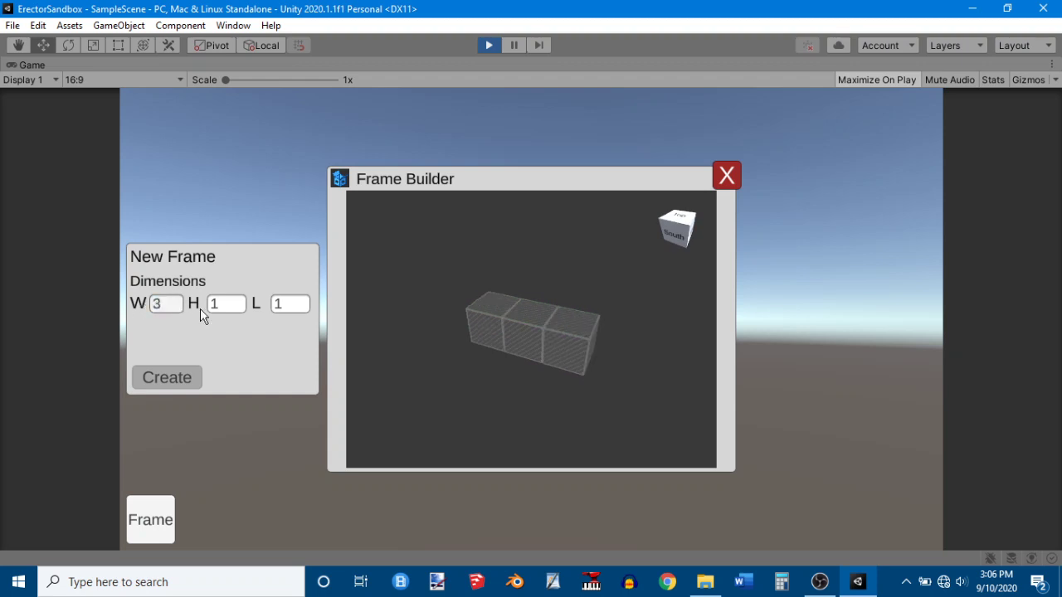
pyautogui.click(292, 311)
pyautogui.write('5')
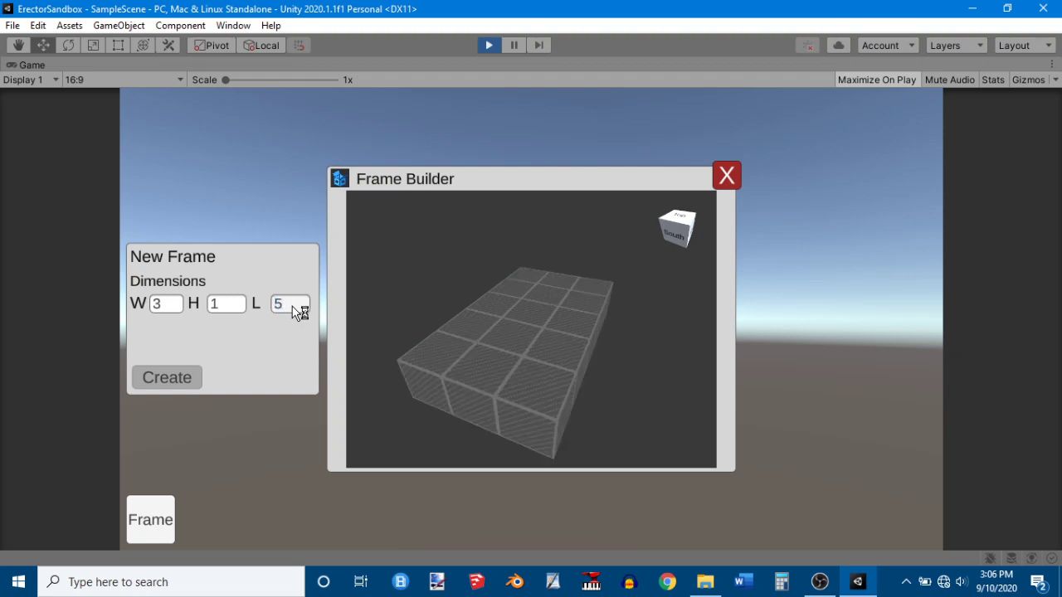
# - Add the top face and the two long side faces to the frame, and check it from below
pyautogui.moveTo(675, 356); pyautogui.dragTo(661, 352, button='middle')
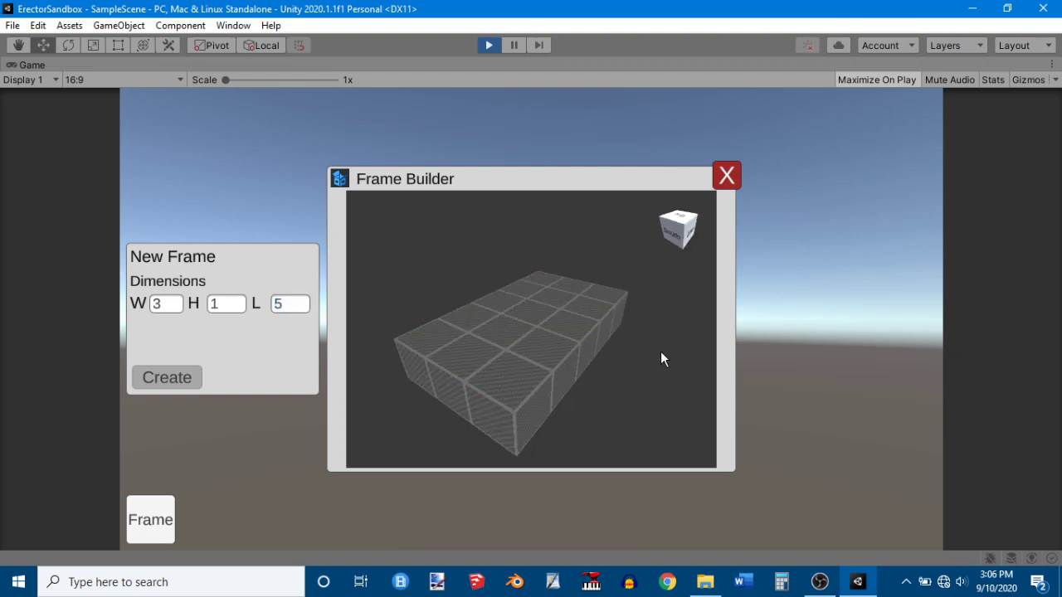
pyautogui.click(516, 322)
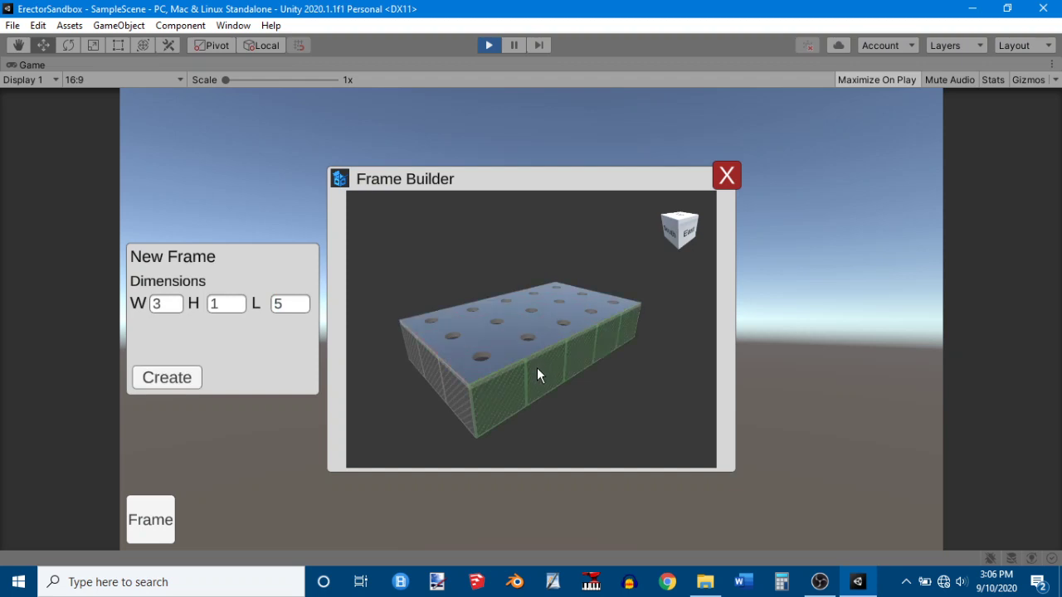
pyautogui.moveTo(537, 368); pyautogui.dragTo(514, 244)
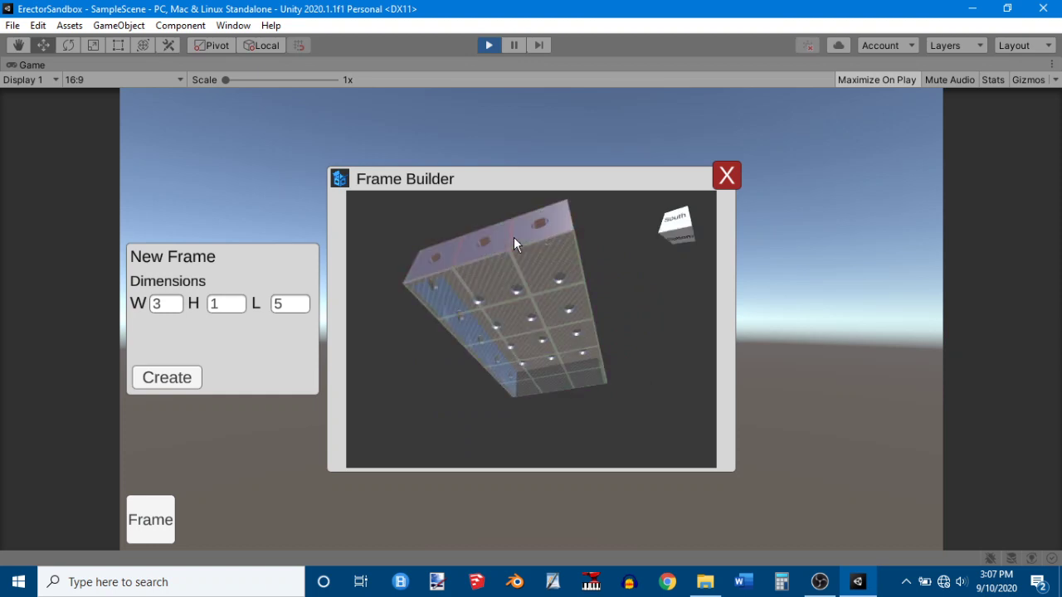
pyautogui.moveTo(535, 229); pyautogui.dragTo(652, 379)
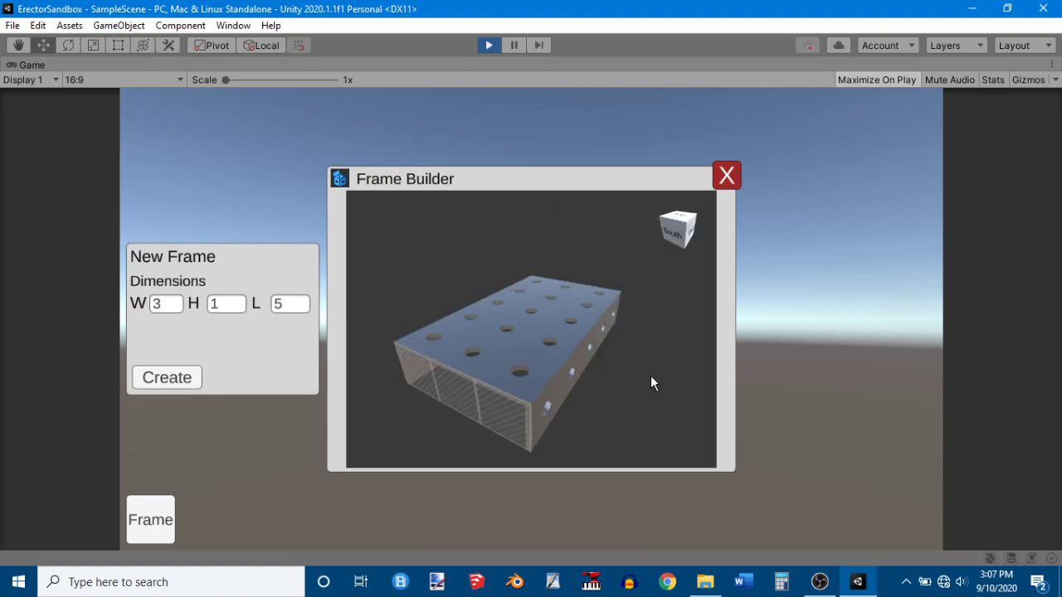
# - Remove the frame's top face to test the two long sides without a connecting face
pyautogui.click(536, 331)
pyautogui.moveTo(640, 399); pyautogui.dragTo(666, 388)
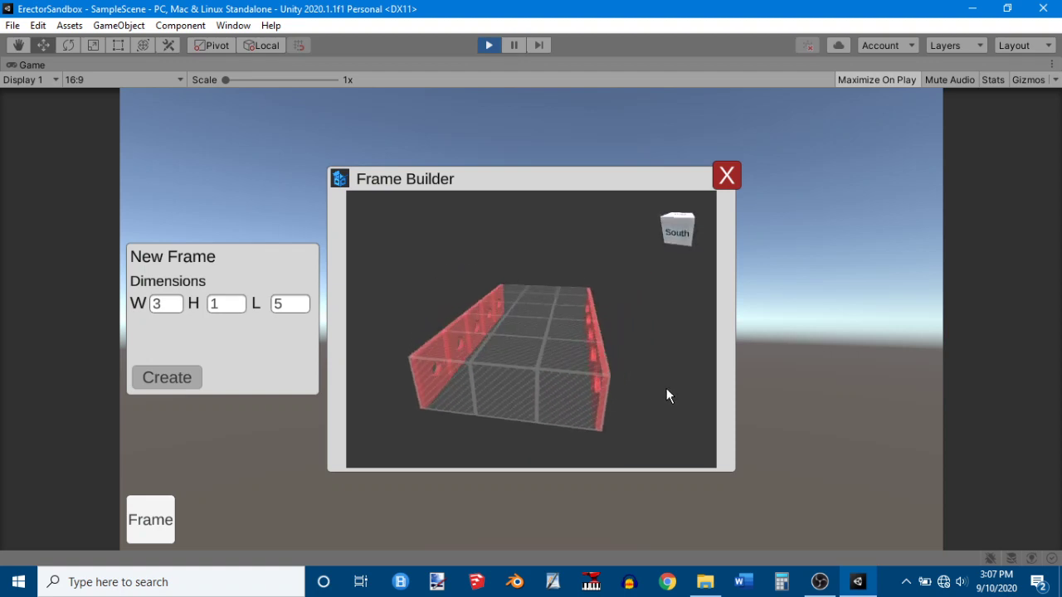
pyautogui.moveTo(666, 388); pyautogui.dragTo(647, 387)
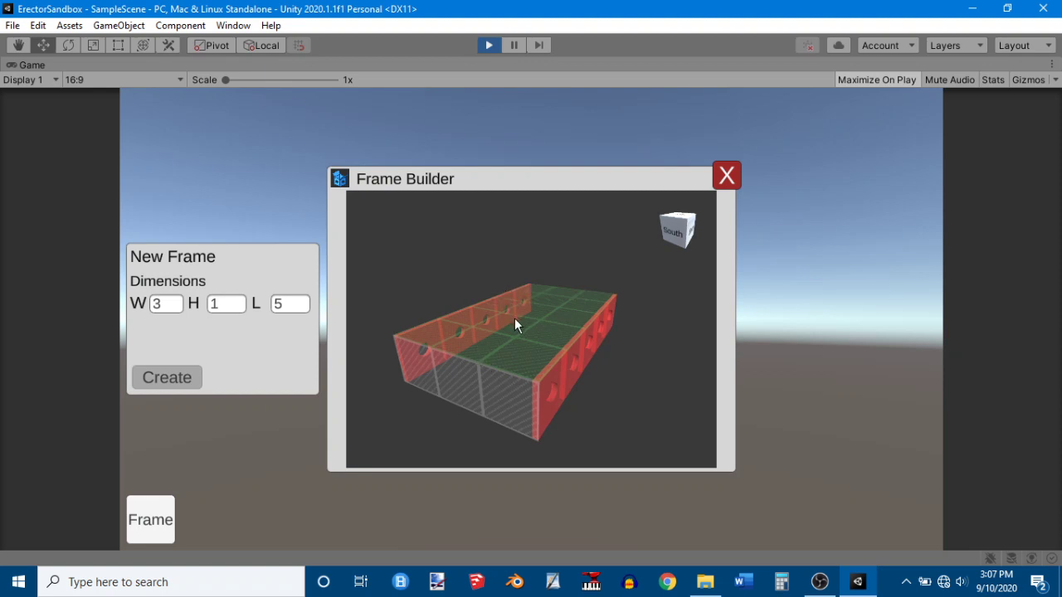
# - Toggle the frame's east and south faces on and off to test different face combinations
pyautogui.click(584, 363)
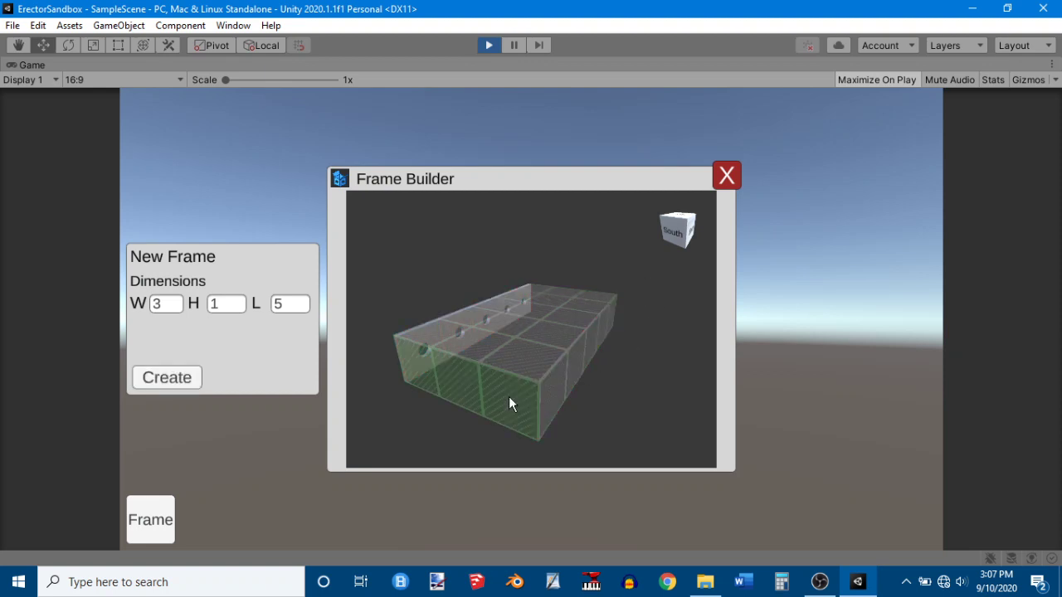
pyautogui.click(504, 398)
pyautogui.click(508, 398)
pyautogui.click(553, 389)
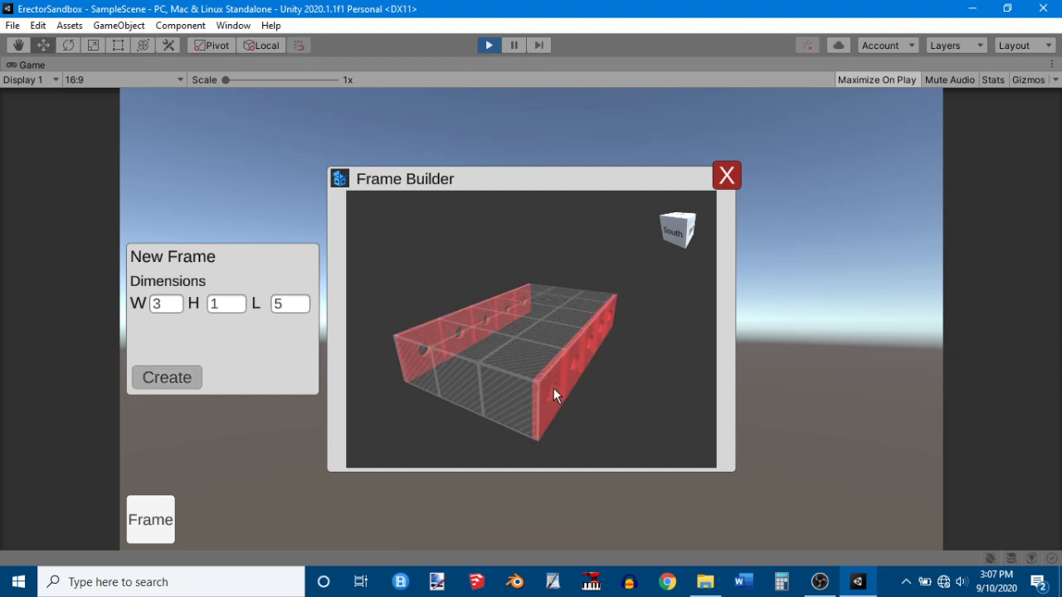
pyautogui.click(553, 388)
pyautogui.click(530, 394)
pyautogui.click(530, 394)
# - Add the top and east faces back and create the 3x1x5 frame
pyautogui.click(554, 357)
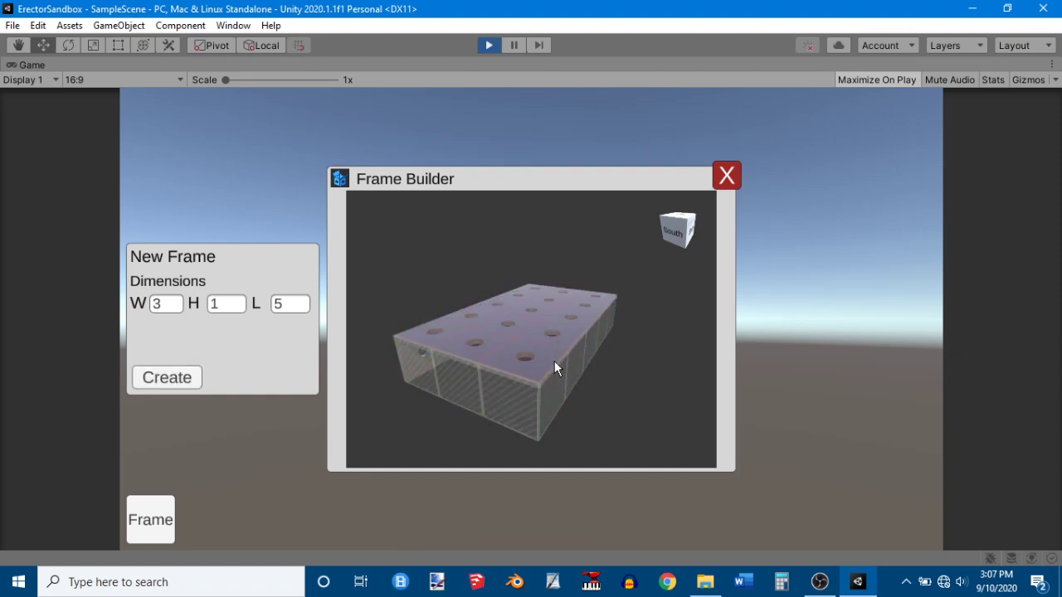
pyautogui.click(553, 382)
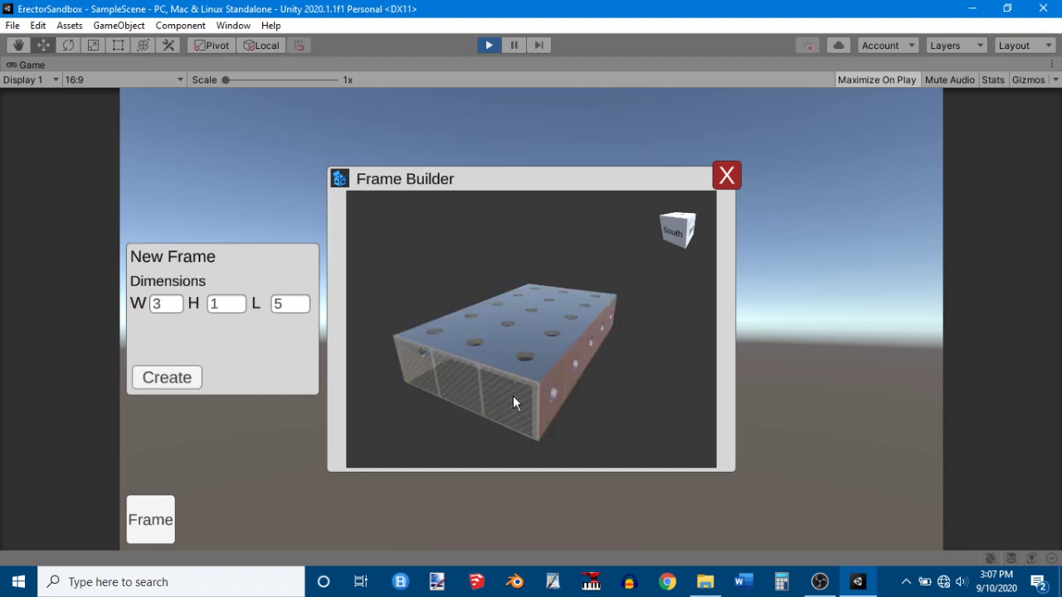
pyautogui.click(169, 378)
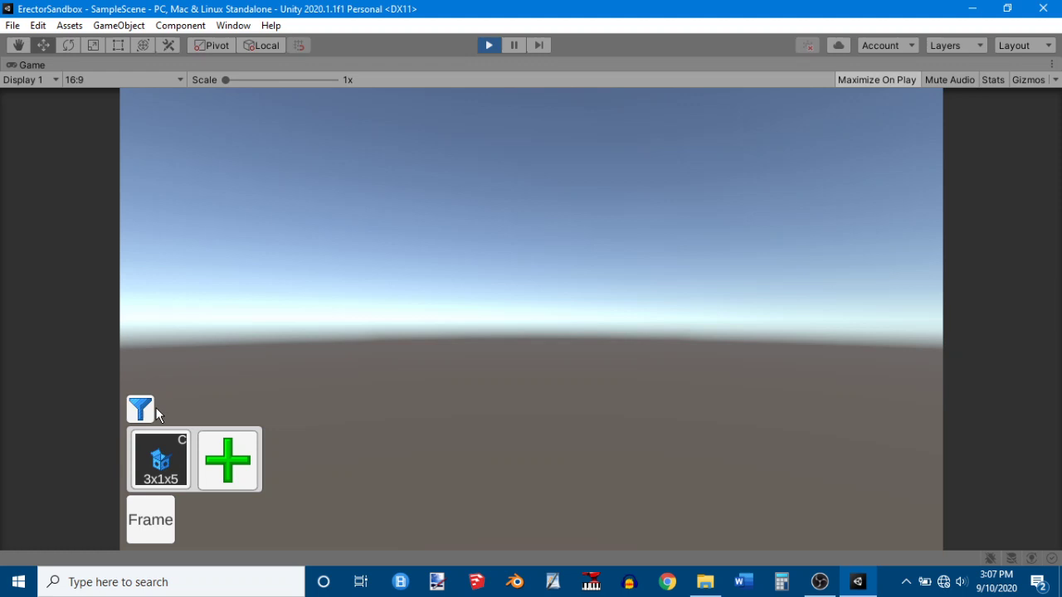
# - Place the 3x1x5 frame in the scene and view it from above at an angle
pyautogui.click(162, 463)
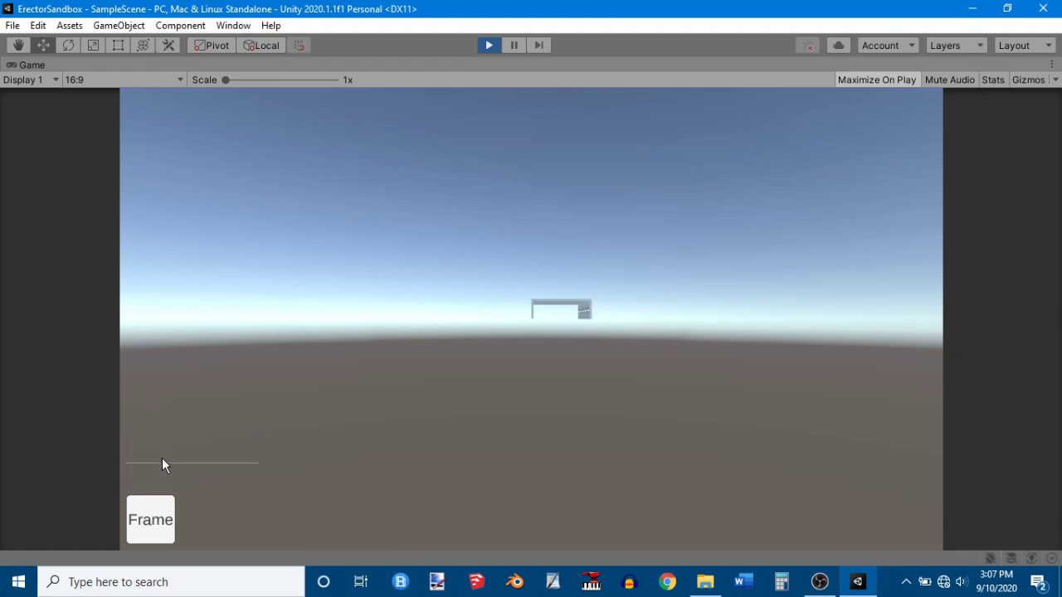
pyautogui.moveTo(651, 295); pyautogui.dragTo(650, 232, button='middle')
pyautogui.press('w')
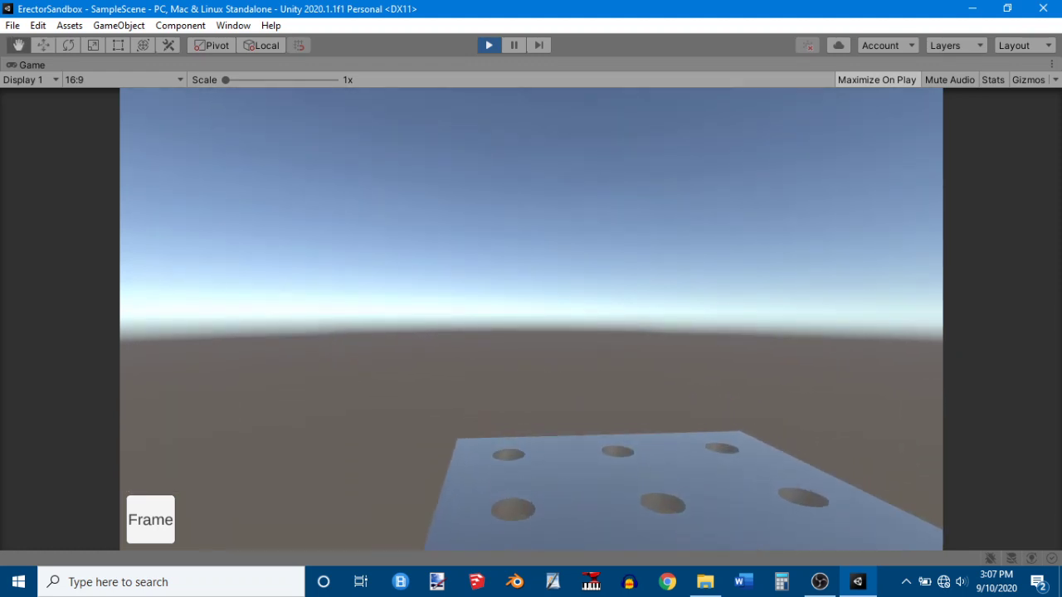
pyautogui.moveTo(801, 498); pyautogui.dragTo(651, 547)
pyautogui.press('s')
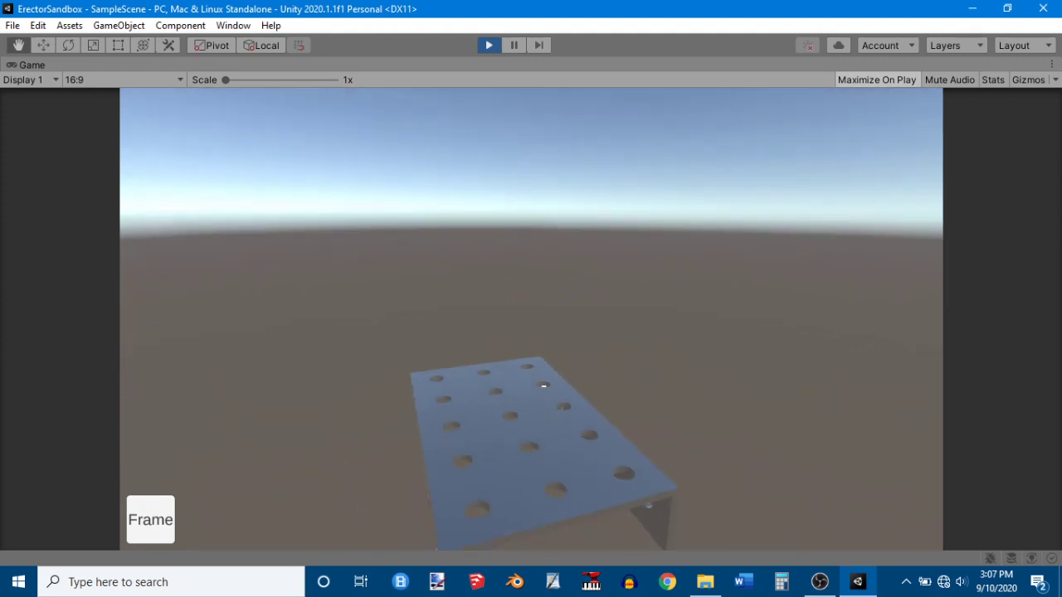
pyautogui.press('a')
pyautogui.moveTo(567, 373); pyautogui.dragTo(655, 403)
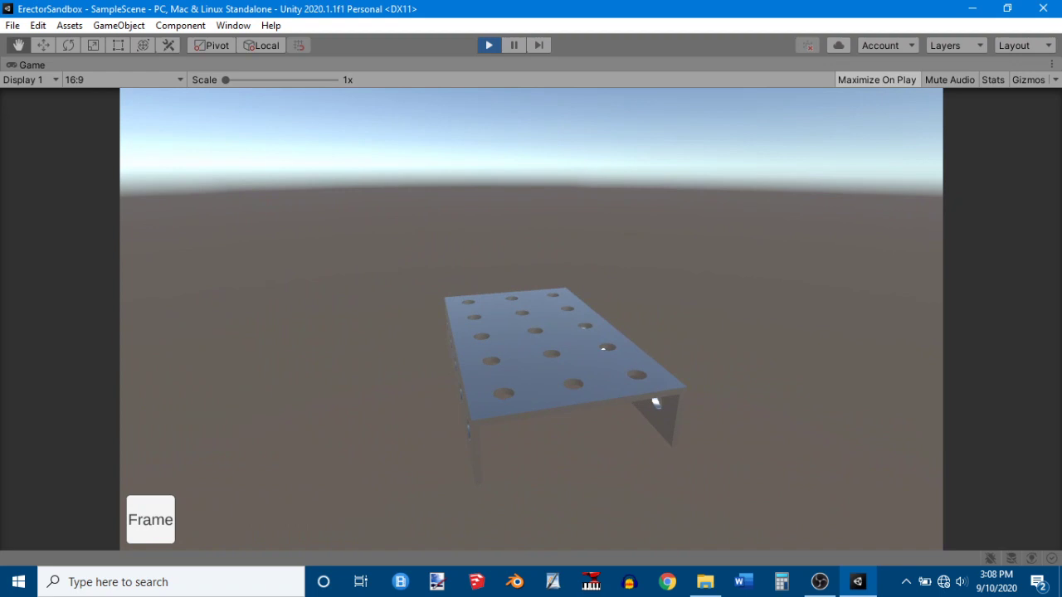
# - Pick a second 3x1x5 frame and position its preview over a hole in the placed frame's top face
pyautogui.click(157, 523)
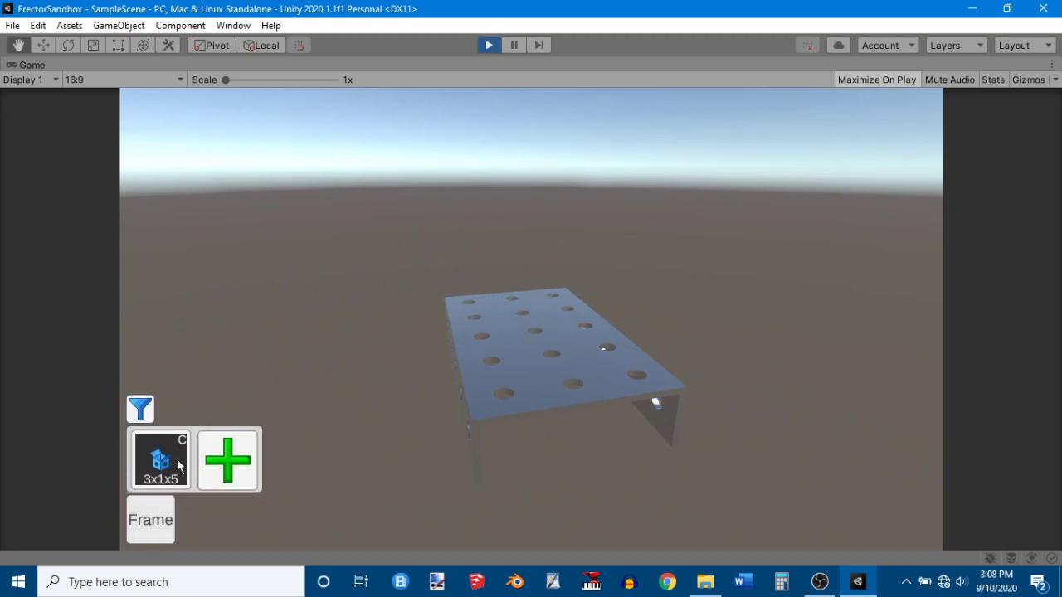
pyautogui.click(175, 462)
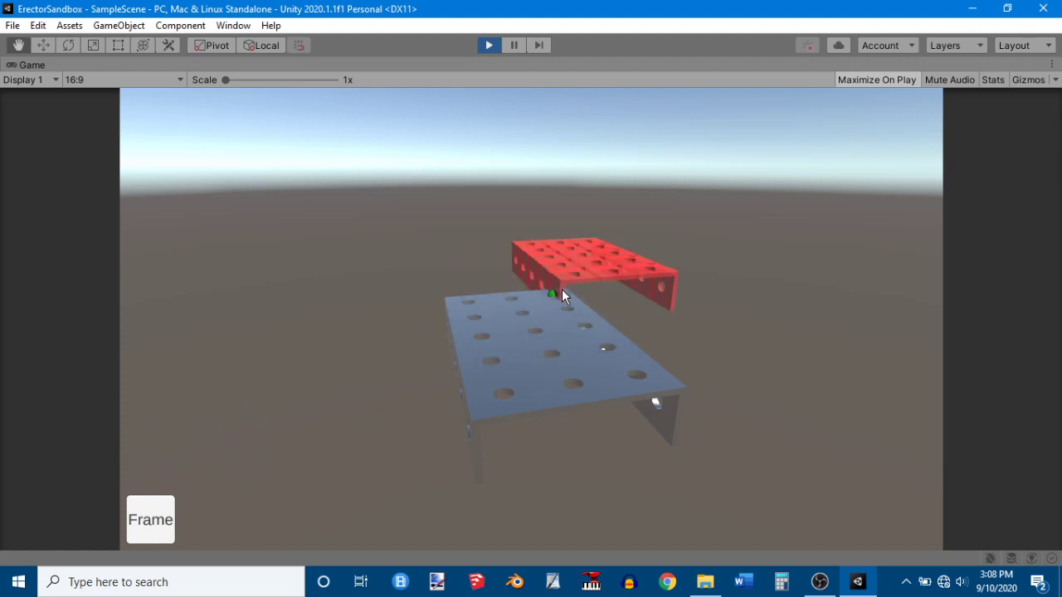
pyautogui.moveTo(561, 291); pyautogui.dragTo(571, 363)
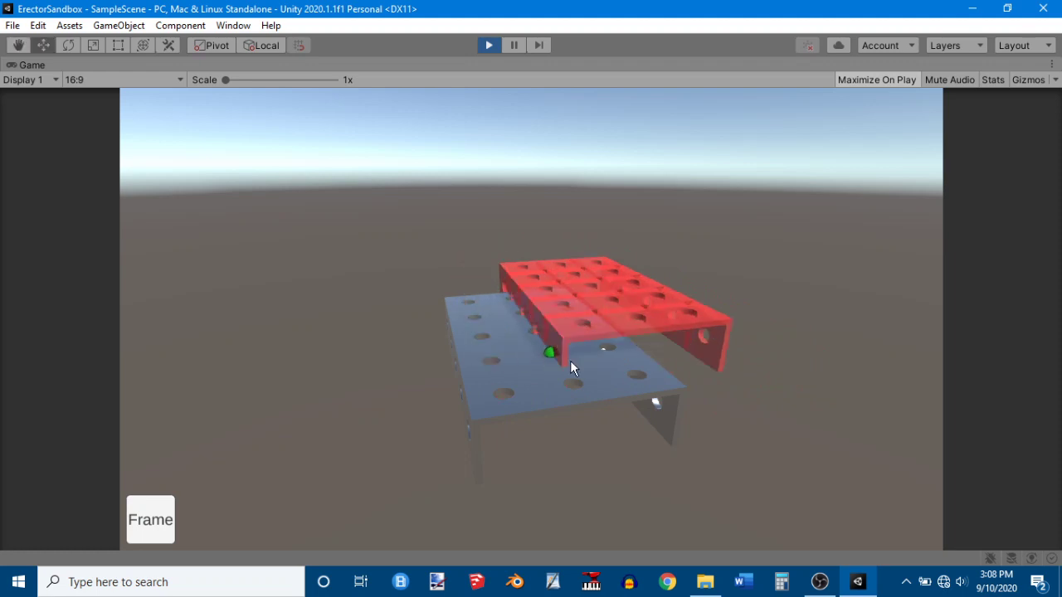
# - Cycle the second frame's preview through its possible orientations and attachment holes on the placed frame's selected middle-row hole
pyautogui.press('r')
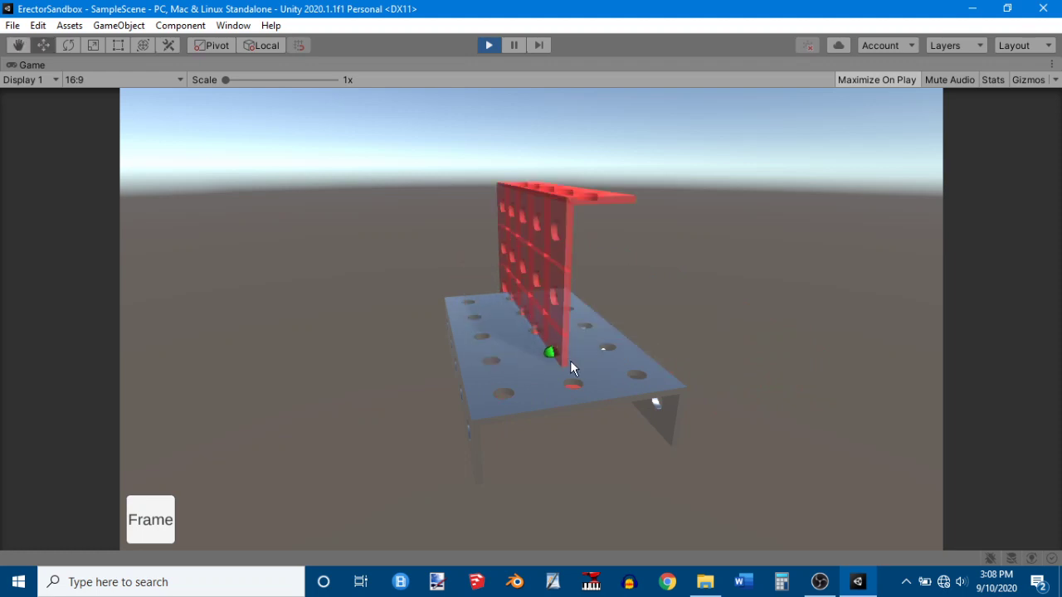
pyautogui.press('r')
pyautogui.press('r')
pyautogui.press('r')
pyautogui.press('r')
pyautogui.press('r')
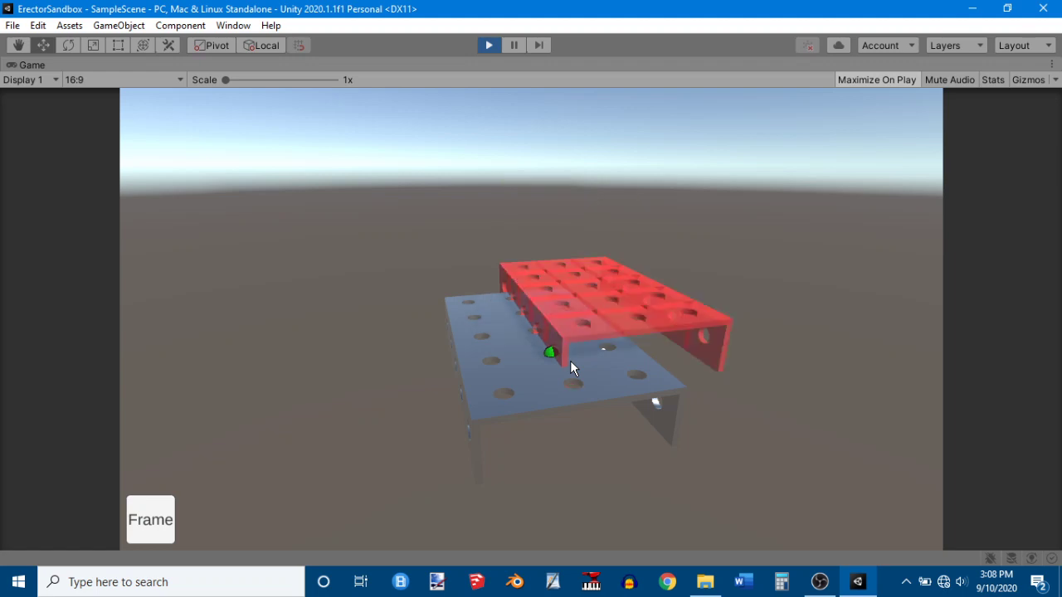
pyautogui.press('r')
pyautogui.press('r')
pyautogui.press('r')
pyautogui.press('r')
pyautogui.press('r')
pyautogui.press('r')
pyautogui.press('r')
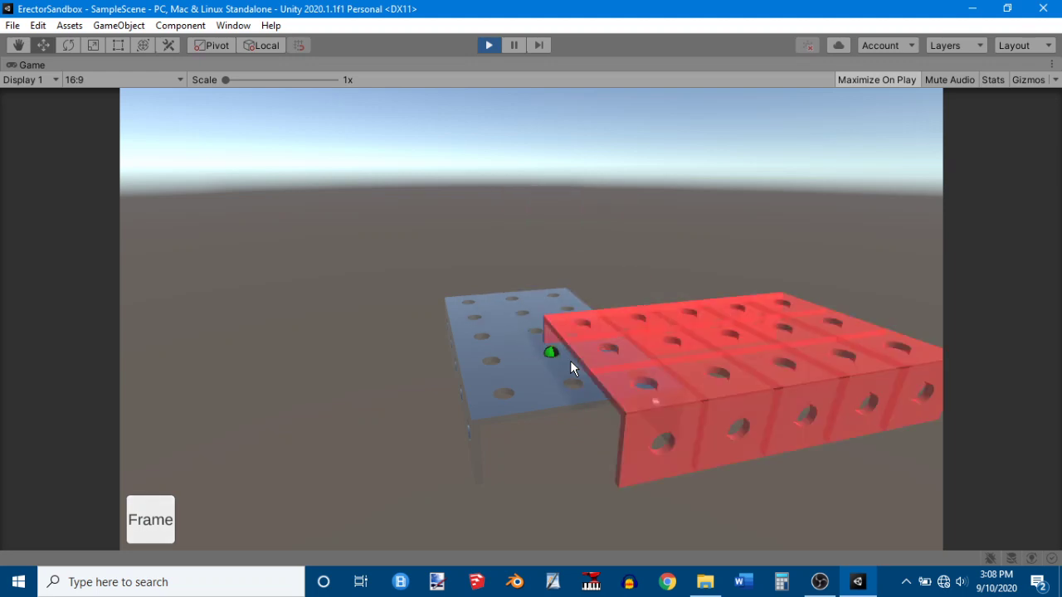
pyautogui.press('r')
pyautogui.press('r')
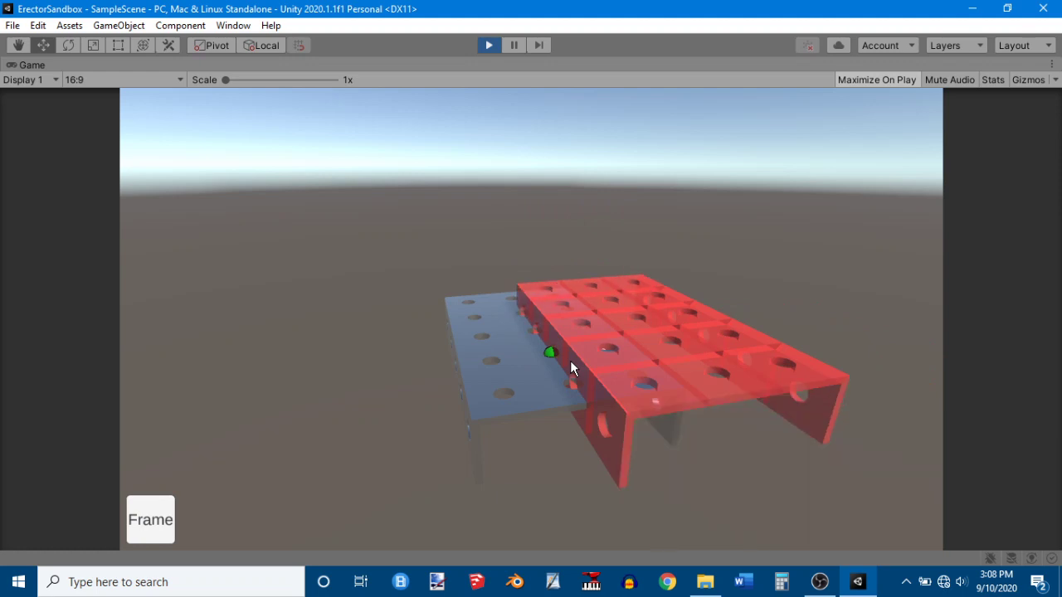
pyautogui.press('r')
pyautogui.press('r')
pyautogui.press('r')
pyautogui.press('r')
pyautogui.press('r')
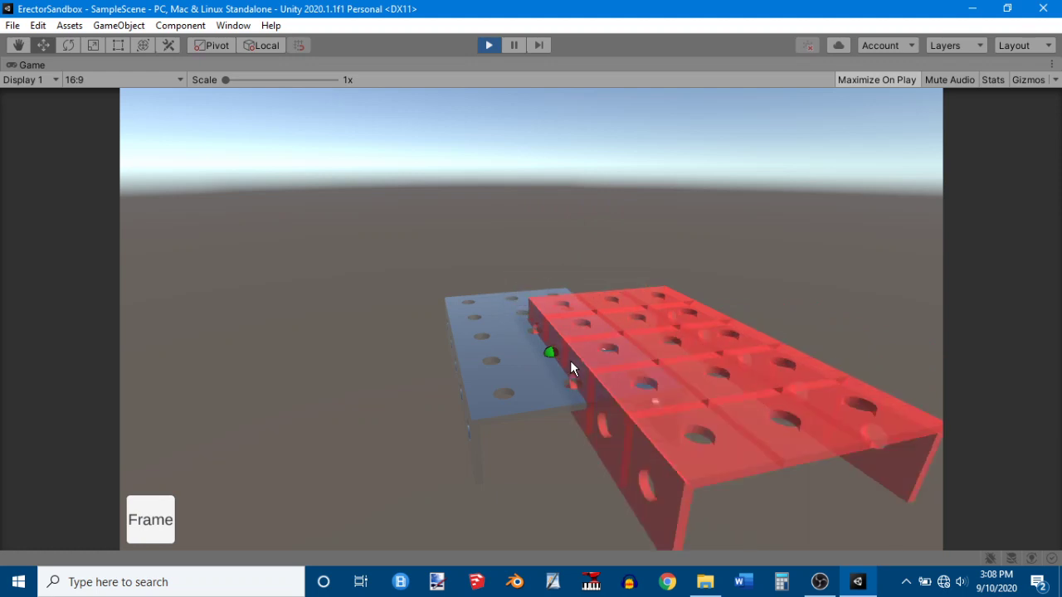
pyautogui.press('r')
pyautogui.press('r')
pyautogui.press('r')
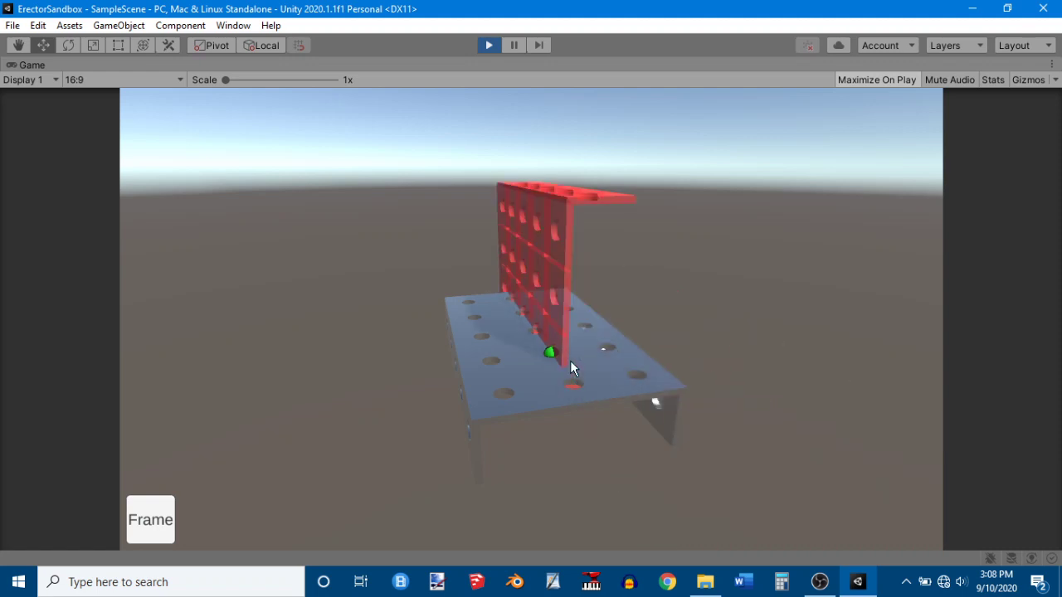
pyautogui.press('r')
pyautogui.press('r')
pyautogui.press('r')
pyautogui.press('r')
pyautogui.press('r')
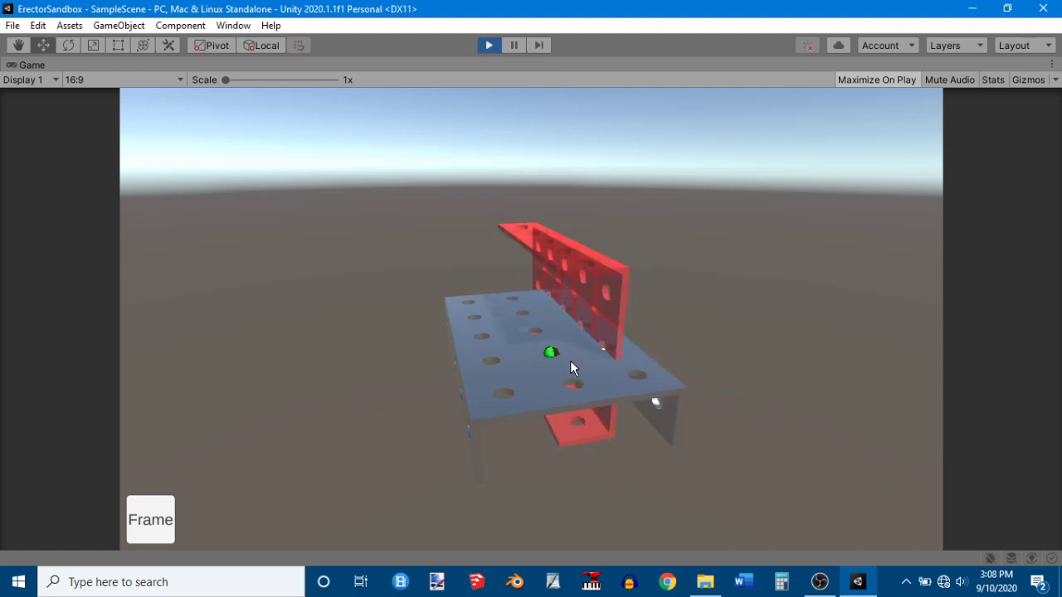
pyautogui.press('r')
pyautogui.press('r')
pyautogui.press('r')
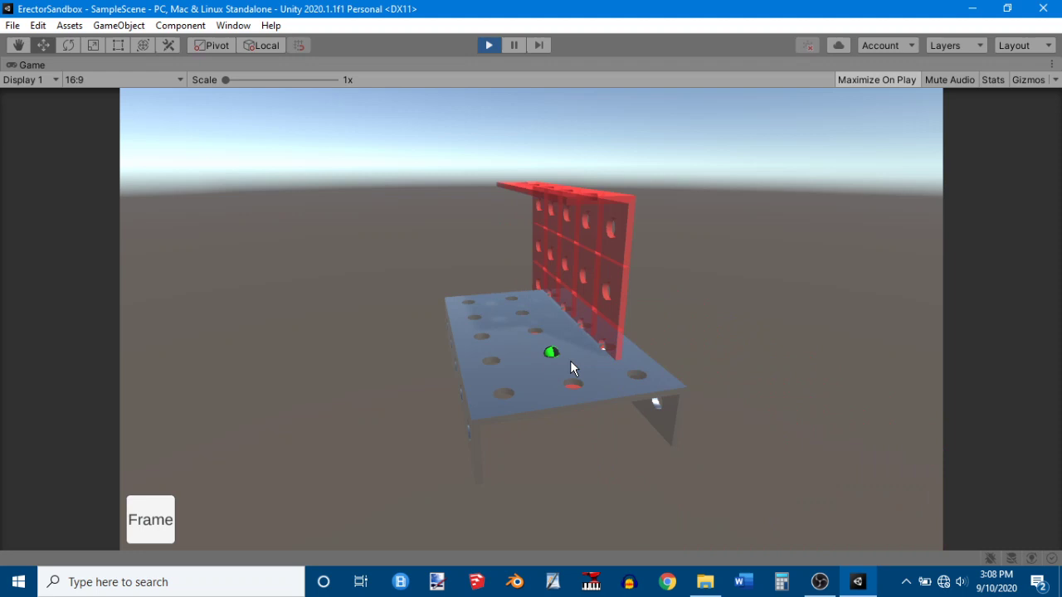
pyautogui.press('r')
pyautogui.press('r')
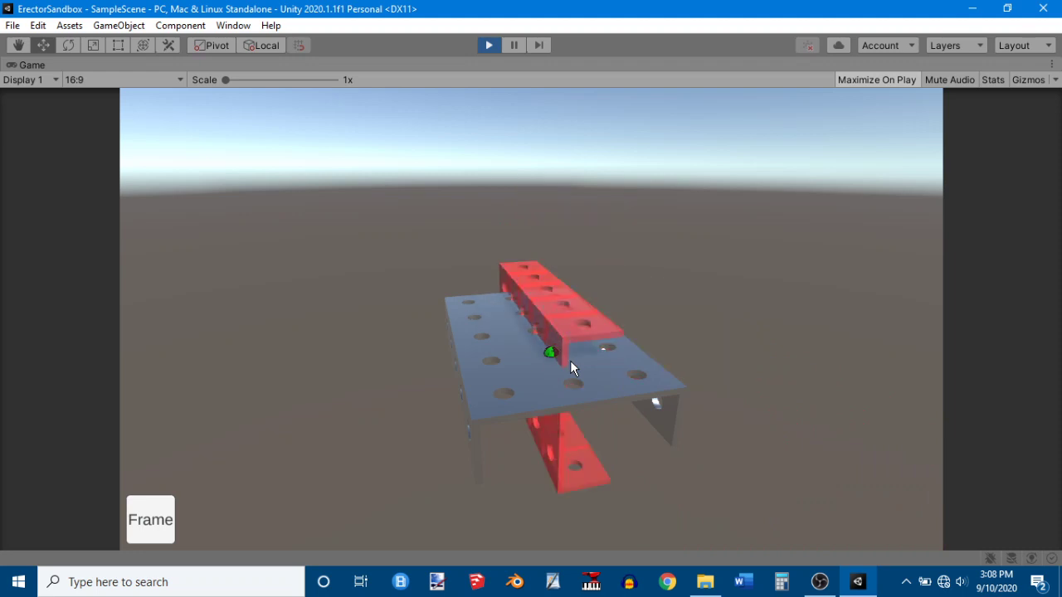
pyautogui.press('r')
pyautogui.press('r')
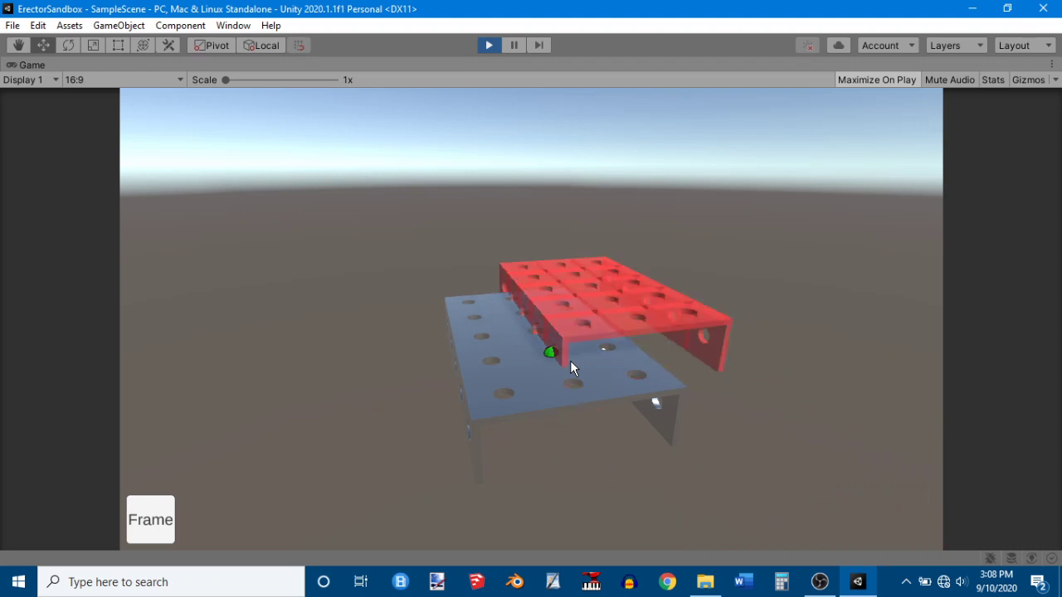
pyautogui.press('r')
pyautogui.press('r')
# - Position the preview over a corner hole of the placed frame and shift it along its length to test different attachment holes
pyautogui.moveTo(568, 360); pyautogui.dragTo(531, 319, button='right')
pyautogui.press('a')
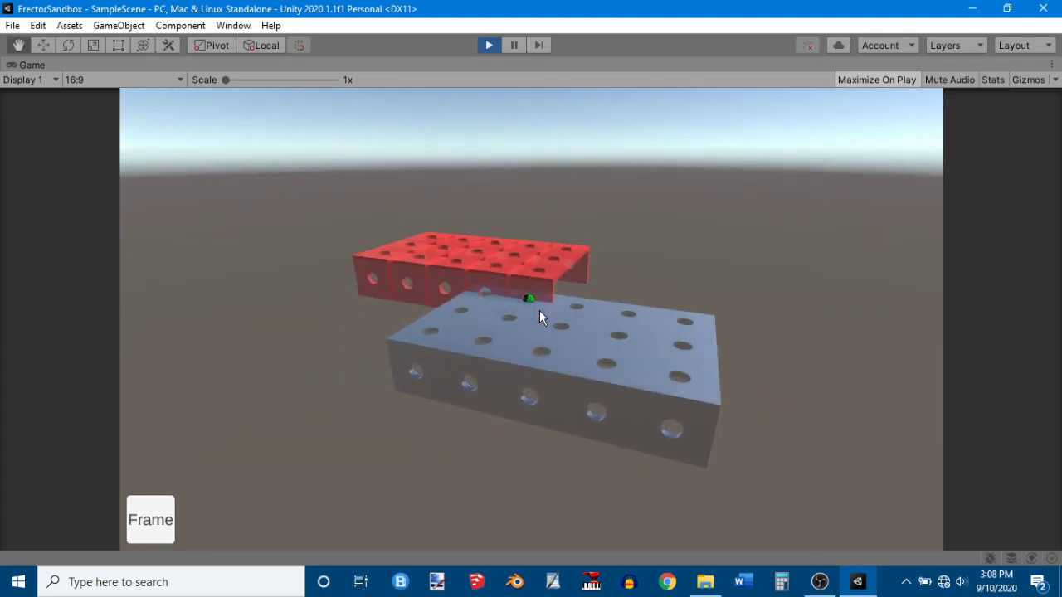
pyautogui.scroll(3, 683, 370)
pyautogui.scroll(-3, 683, 370)
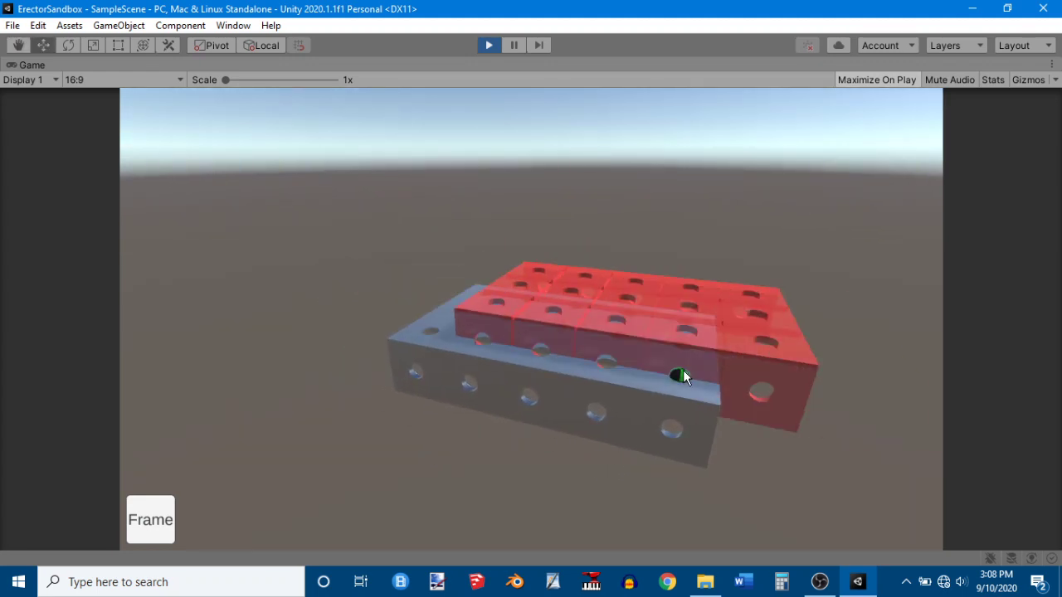
pyautogui.scroll(2, 682, 370)
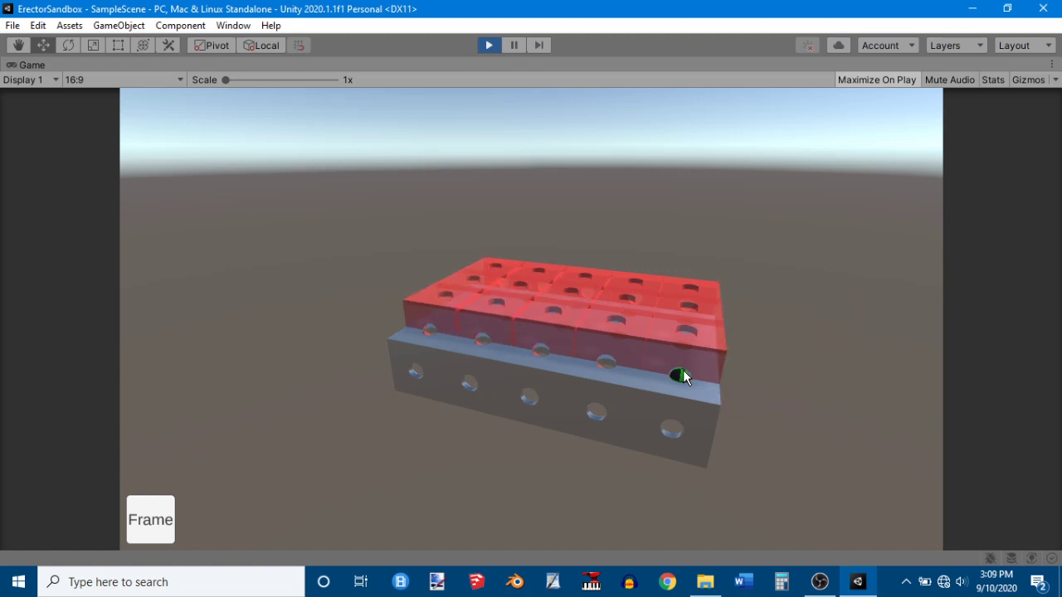
pyautogui.press('Left')
pyautogui.press('Left')
pyautogui.press('Left')
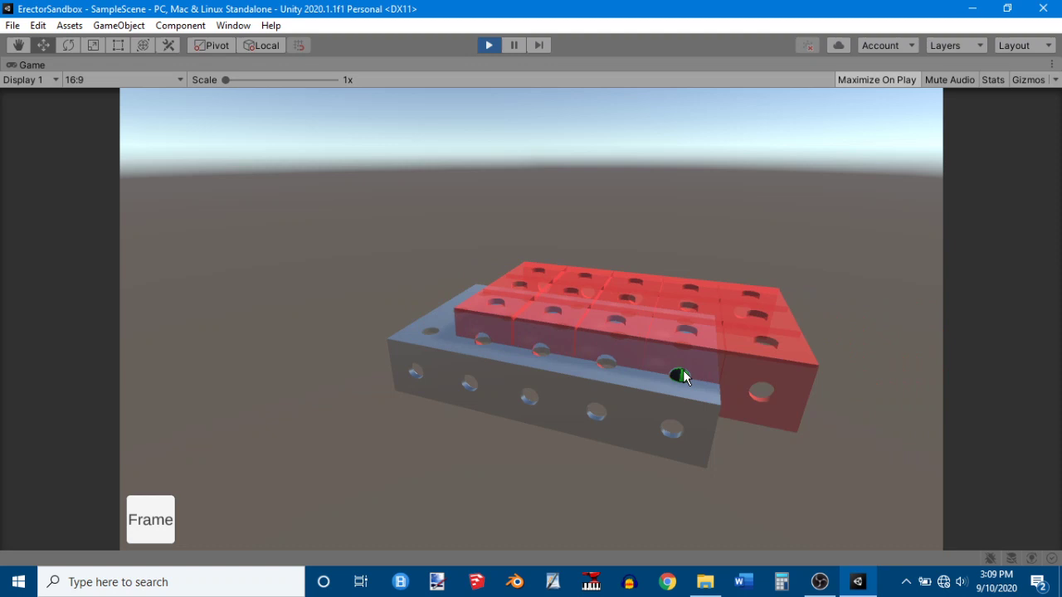
pyautogui.press('r')
pyautogui.press('Down')
# - Position the preview over the central hole of the placed frame's top and test turning it between upright and flat orientations
pyautogui.moveTo(680, 373); pyautogui.dragTo(482, 370, button='right')
pyautogui.press('d')
pyautogui.press('w')
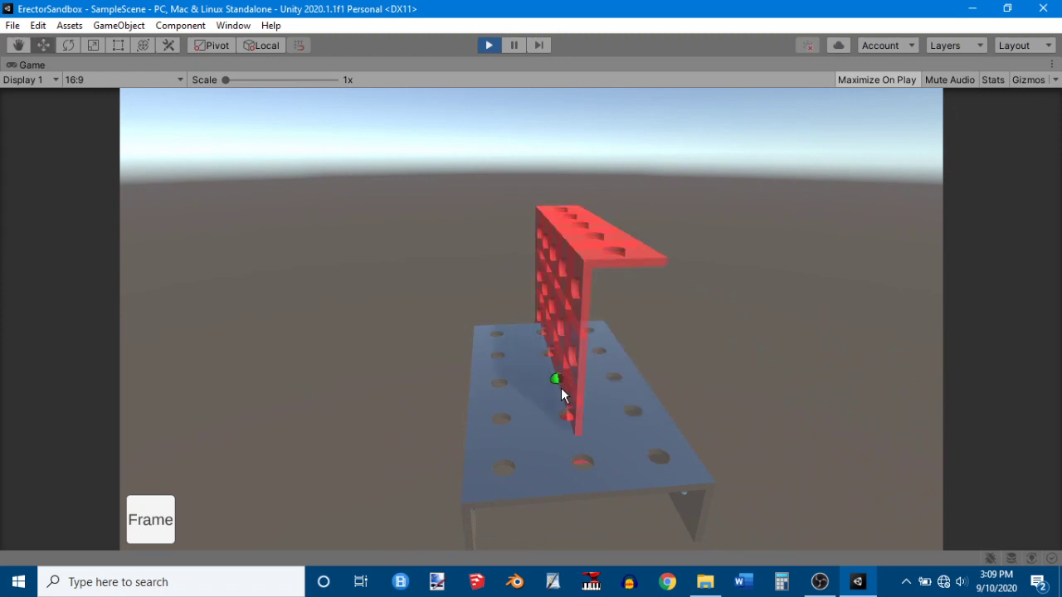
pyautogui.press('s')
pyautogui.press('s')
pyautogui.press('Left')
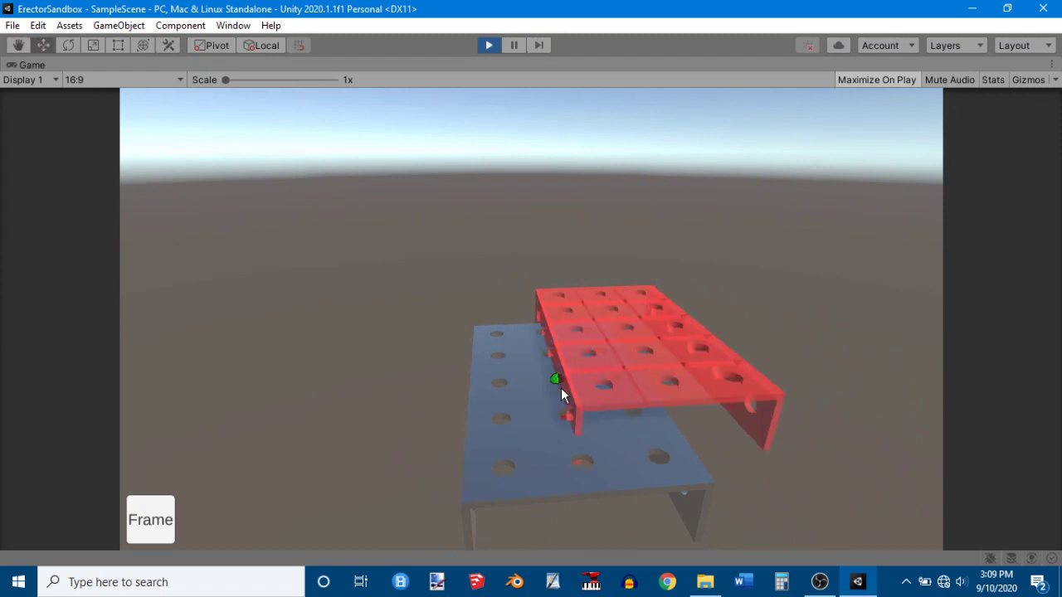
pyautogui.press('Right')
pyautogui.press('Left')
pyautogui.press('Up')
pyautogui.press('Down')
pyautogui.press('Down')
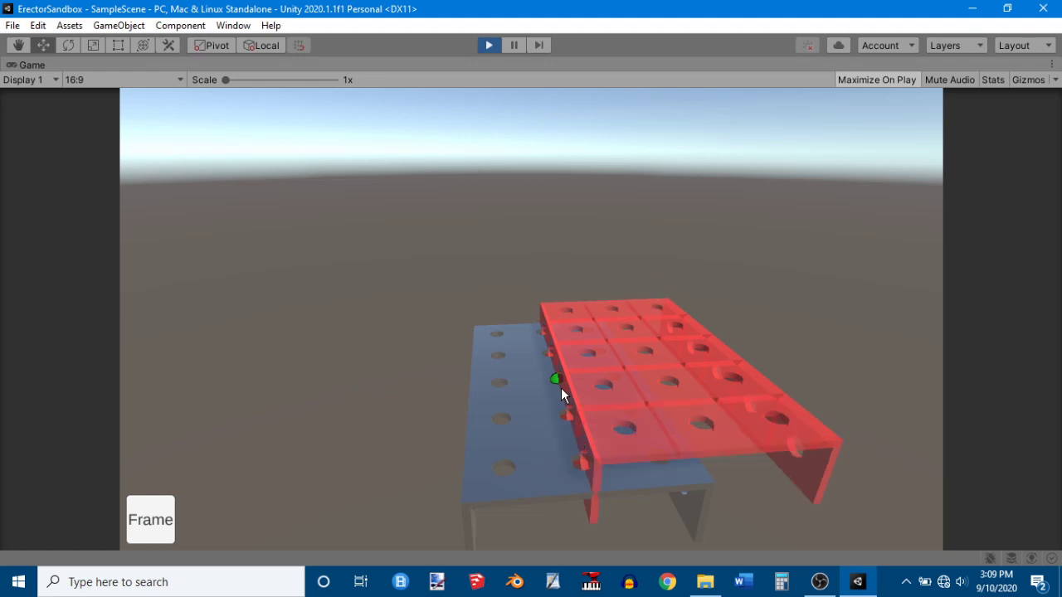
# - Stand the preview upright across the placed frame's width and lay it flat again, viewing it from the side
pyautogui.moveTo(561, 388); pyautogui.dragTo(544, 411, button='right')
pyautogui.press('a')
pyautogui.press('w')
pyautogui.moveTo(510, 457); pyautogui.dragTo(540, 325, button='right')
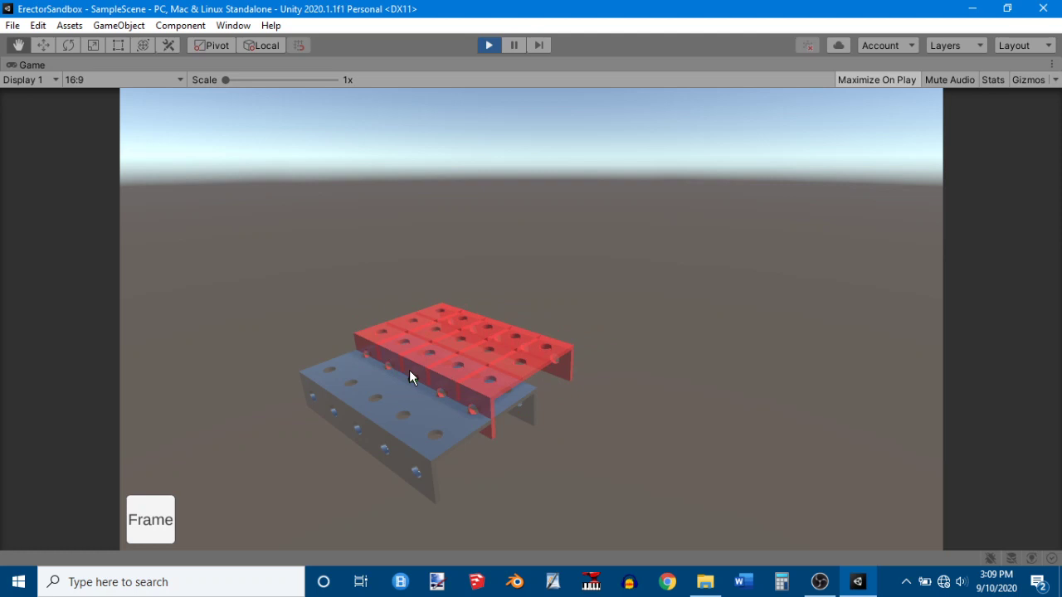
pyautogui.press('Up')
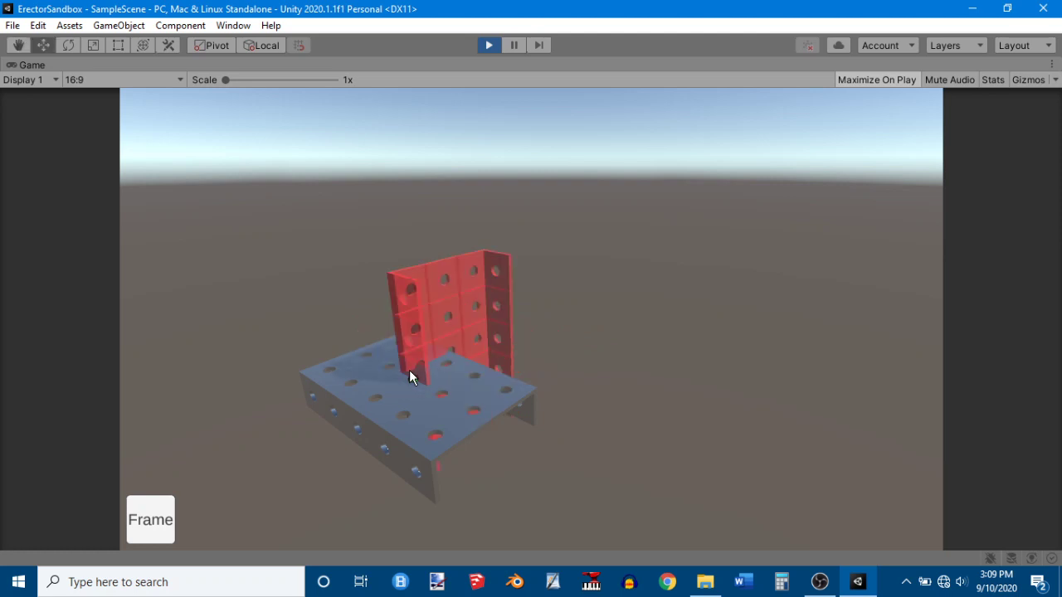
pyautogui.press('Down')
# - Rotate the preview through the full cycle of orientations about the central hole, back to lying flat lengthwise
pyautogui.moveTo(409, 370); pyautogui.dragTo(507, 332, button='right')
pyautogui.scroll(3, 531, 324)
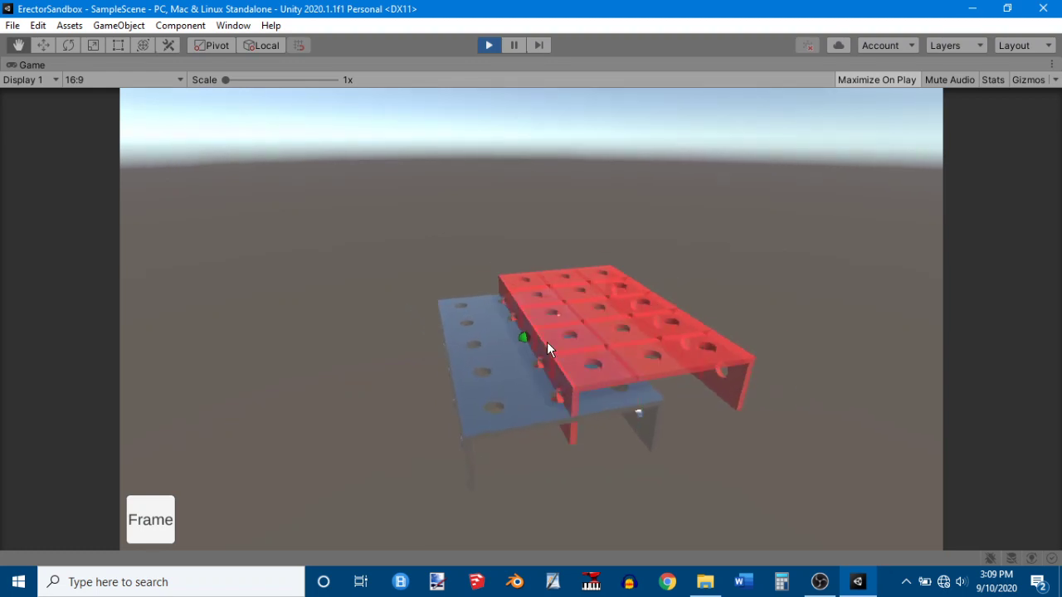
pyautogui.press('r')
pyautogui.press('r')
pyautogui.press('r')
pyautogui.press('r')
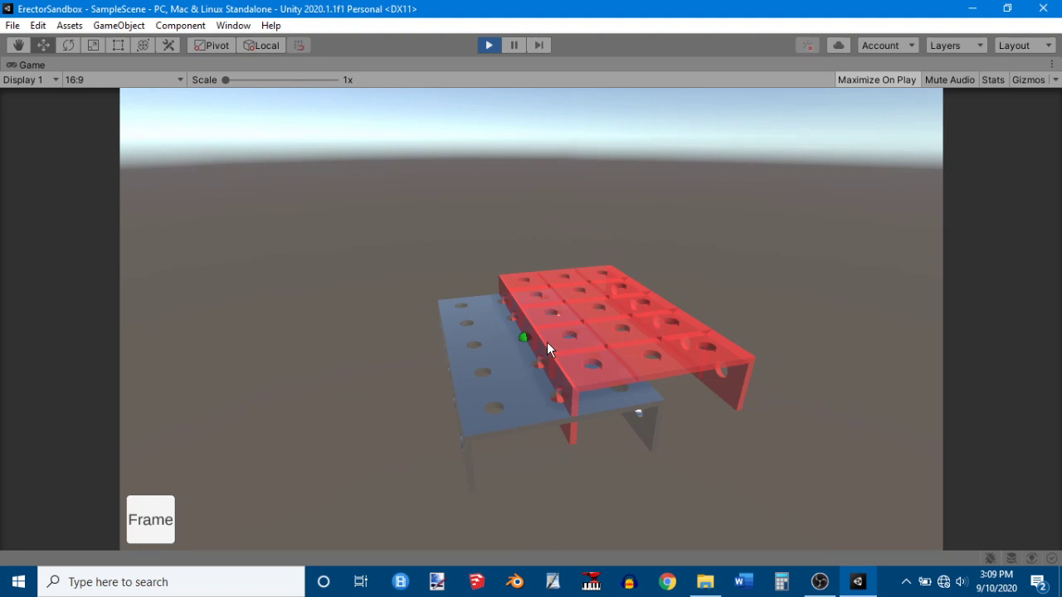
pyautogui.press('r')
pyautogui.press('r')
pyautogui.press('r')
pyautogui.press('r')
pyautogui.press('r')
pyautogui.press('r')
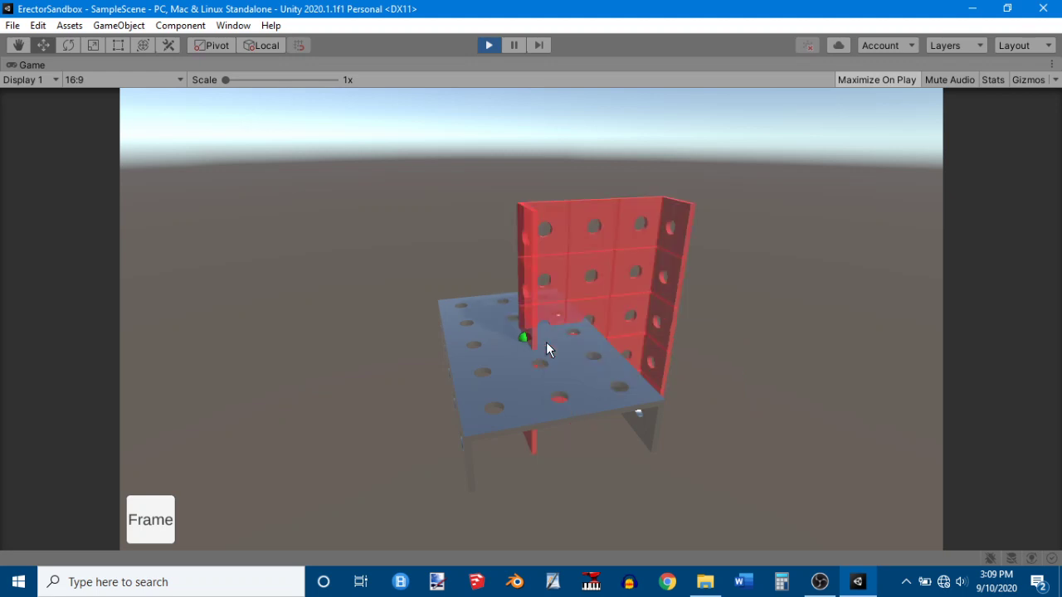
pyautogui.press('r')
pyautogui.press('r')
pyautogui.press('r')
pyautogui.press('r')
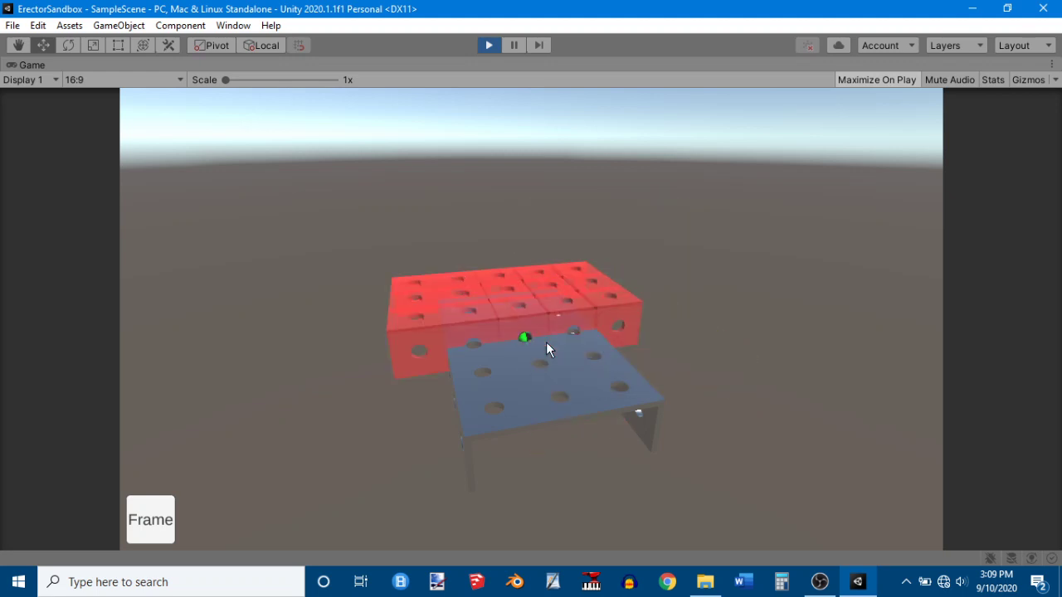
pyautogui.press('r')
pyautogui.press('r')
pyautogui.press('r')
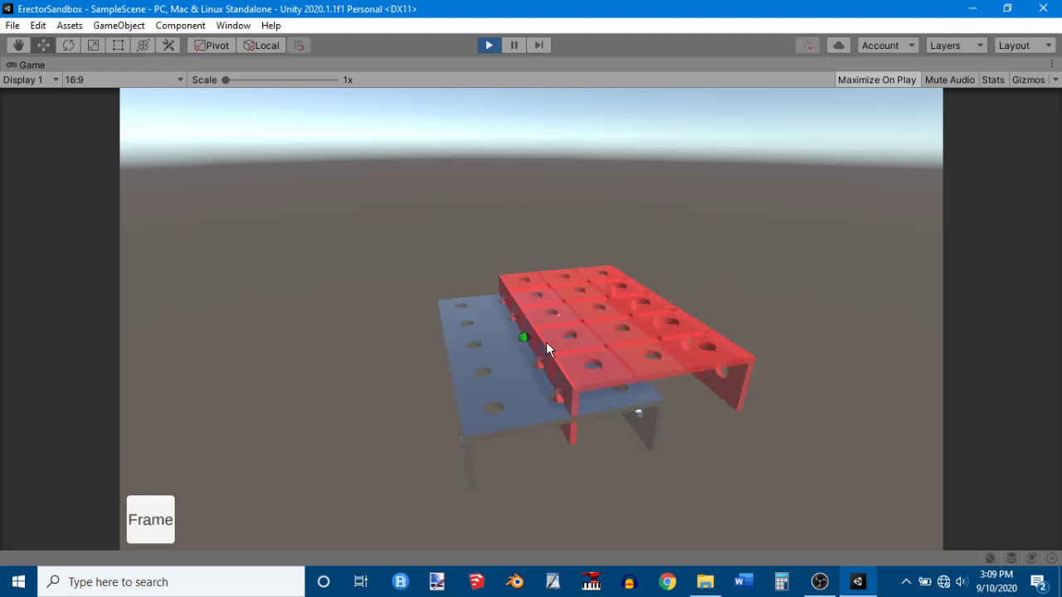
# - Turn the second frame so its wide face stands upright and attach its narrow side at the middle hole of the placed frame's outer row
pyautogui.press('r')
pyautogui.press('r')
pyautogui.press('r')
pyautogui.press('r')
pyautogui.press('r')
pyautogui.press('r')
pyautogui.press('r')
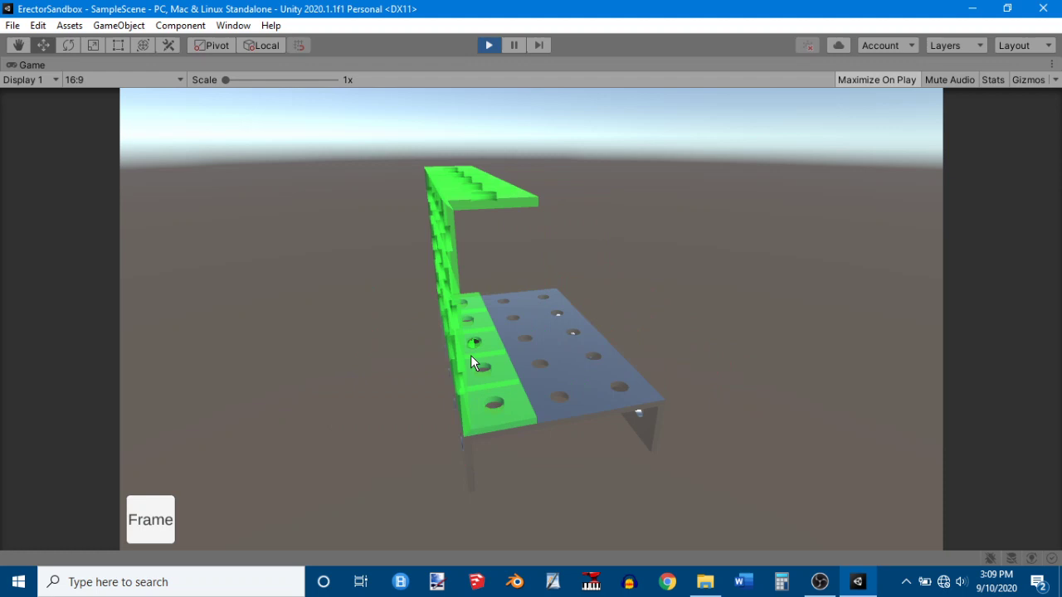
pyautogui.press('r')
pyautogui.press('r')
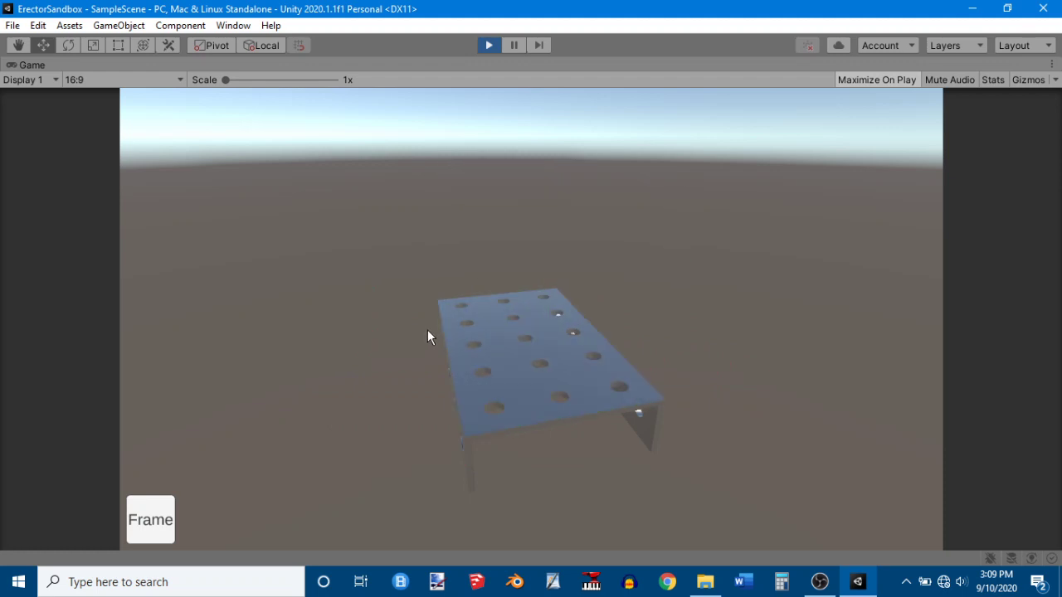
pyautogui.press('r')
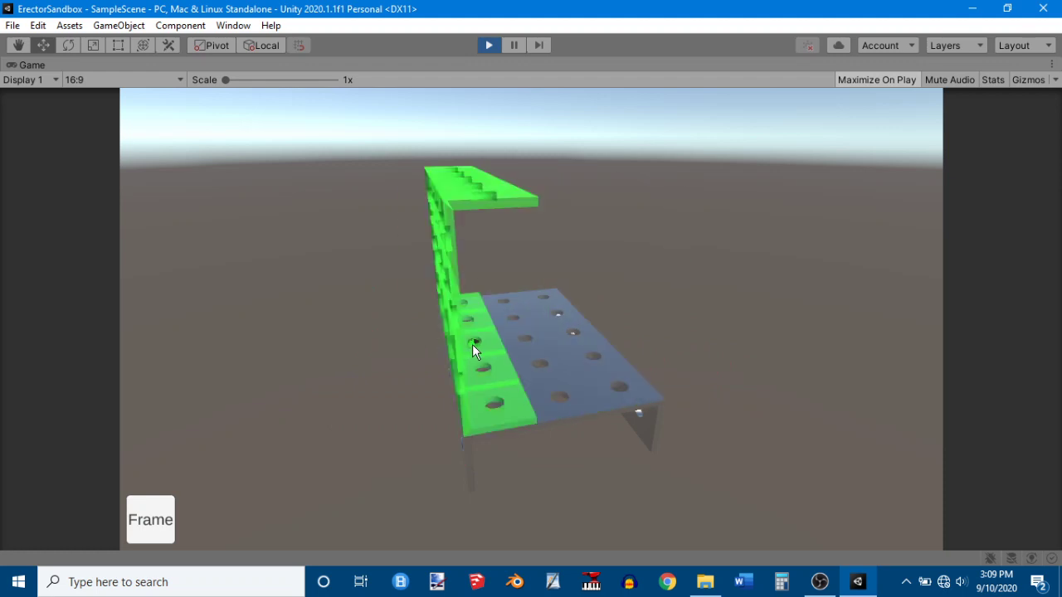
pyautogui.click(473, 344)
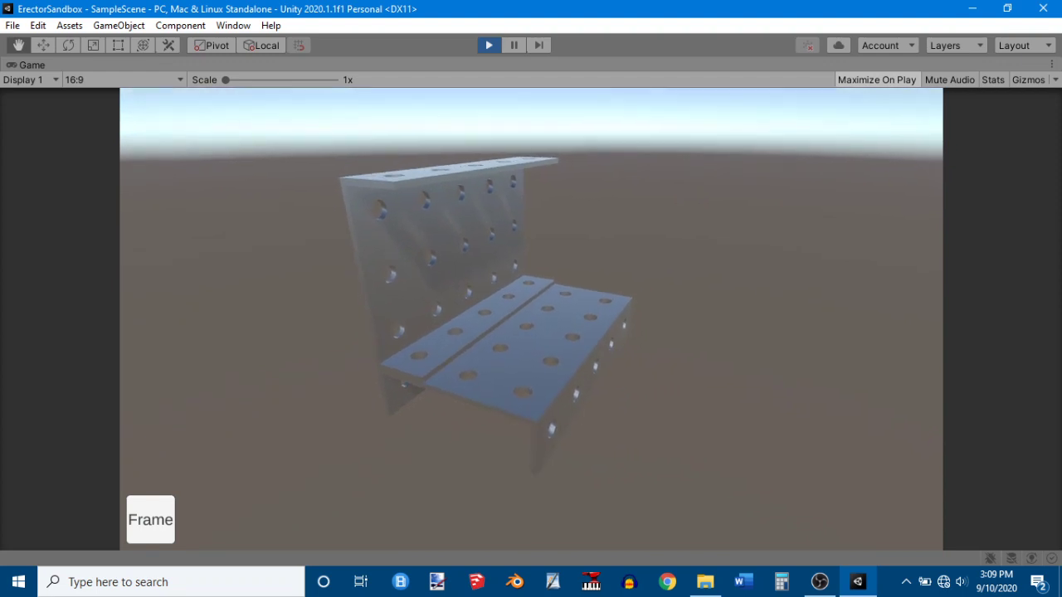
# - Start another frame in the Frame Builder and set its length to 1 and width to 2
pyautogui.moveTo(531, 319)
pyautogui.mouseDown(button='right')
pyautogui.moveTo(518, 307)
pyautogui.moveTo(506, 321)
pyautogui.moveTo(531, 322)
pyautogui.mouseUp(button='right')
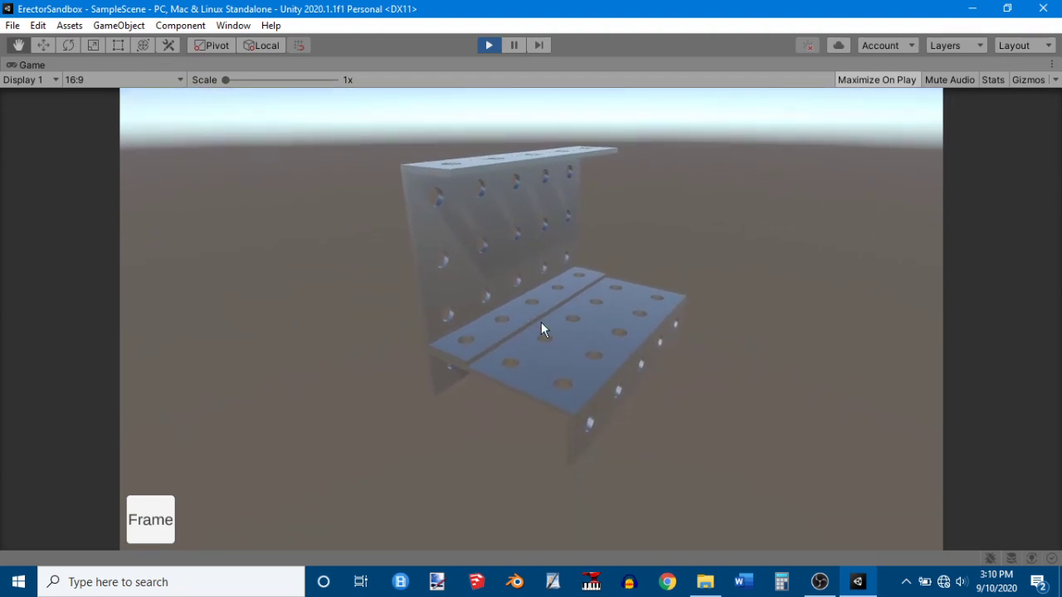
pyautogui.click(151, 523)
pyautogui.click(227, 460)
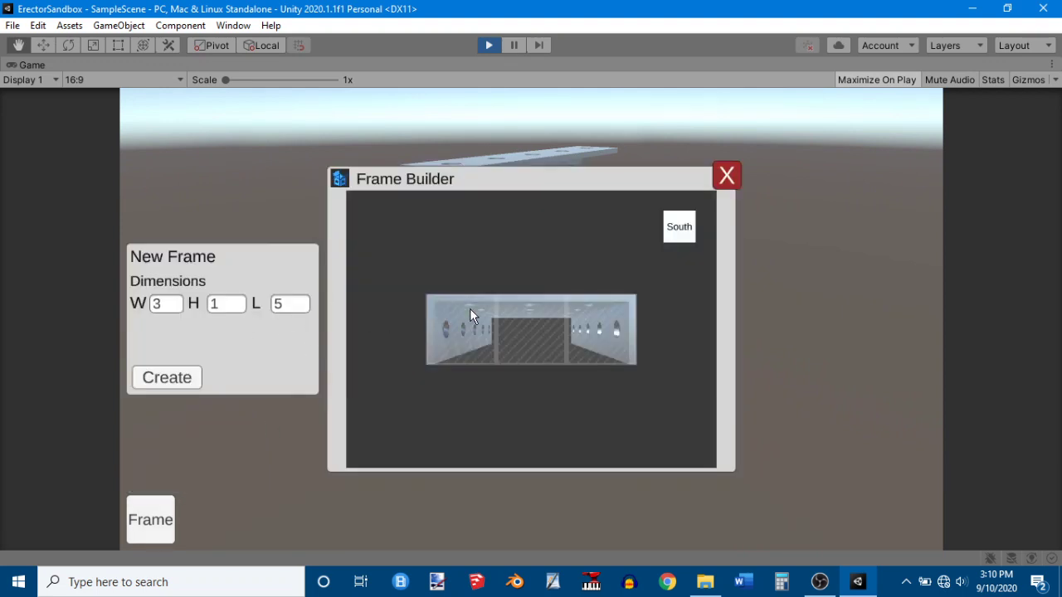
pyautogui.moveTo(483, 257); pyautogui.dragTo(448, 340)
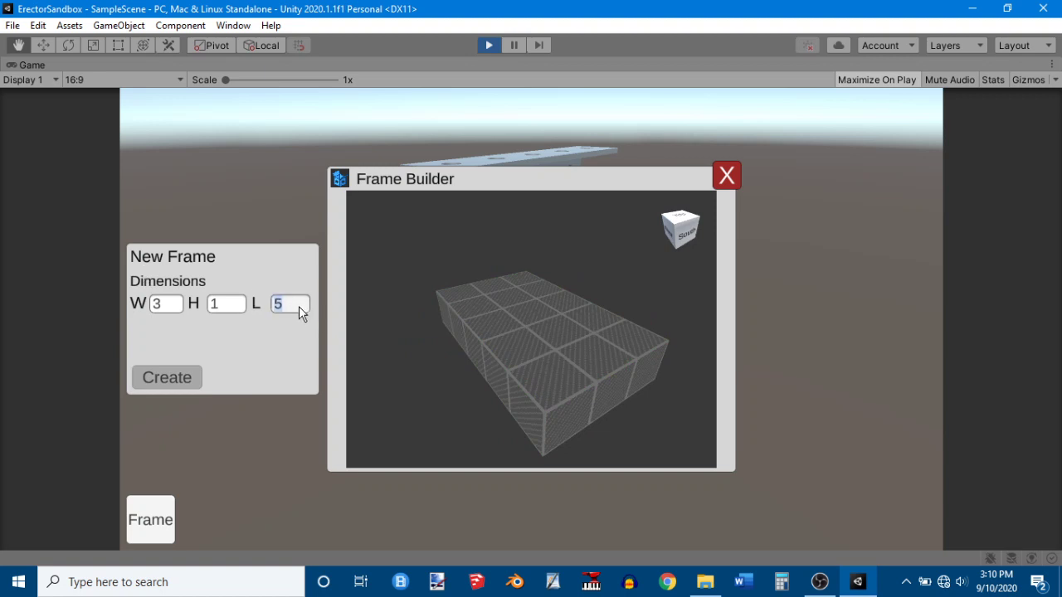
pyautogui.write('1')
pyautogui.click(166, 304)
pyautogui.write('2')
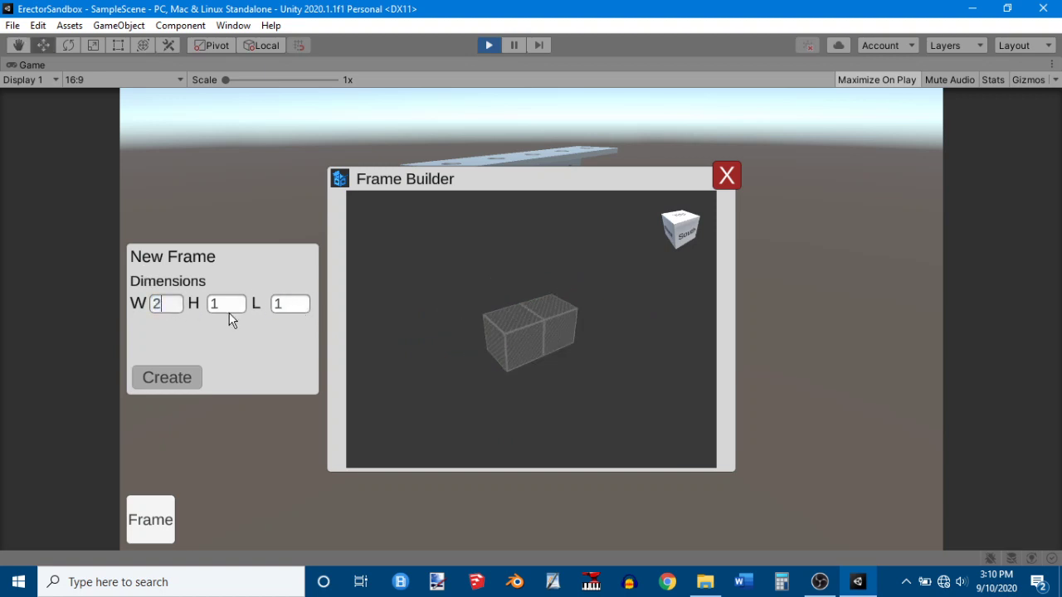
# - Try a height of 2 on the new frame and orbit around its preview
pyautogui.click(228, 307)
pyautogui.write('2')
pyautogui.moveTo(443, 387); pyautogui.dragTo(452, 314)
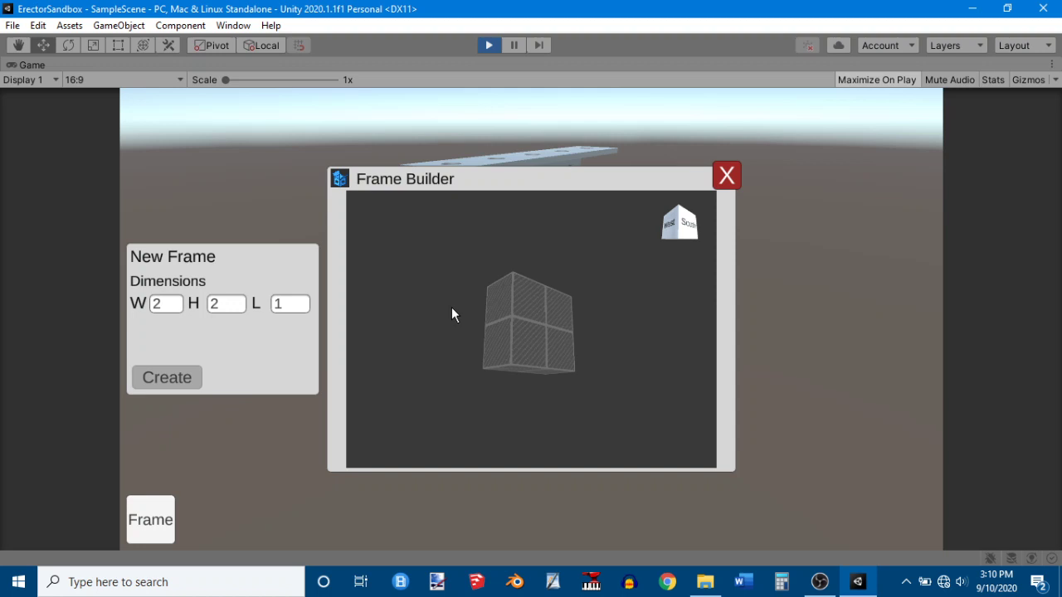
pyautogui.moveTo(452, 306); pyautogui.dragTo(465, 403)
pyautogui.moveTo(465, 397); pyautogui.dragTo(468, 404, button='middle')
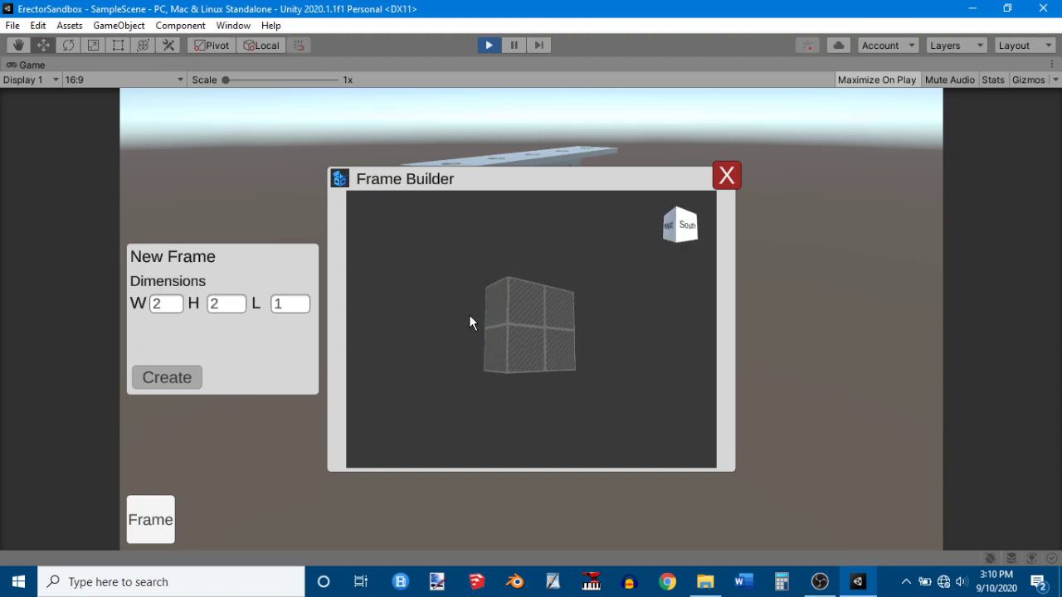
# - Set the new frame's height to 1
pyautogui.doubleClick(230, 304)
pyautogui.write('1')
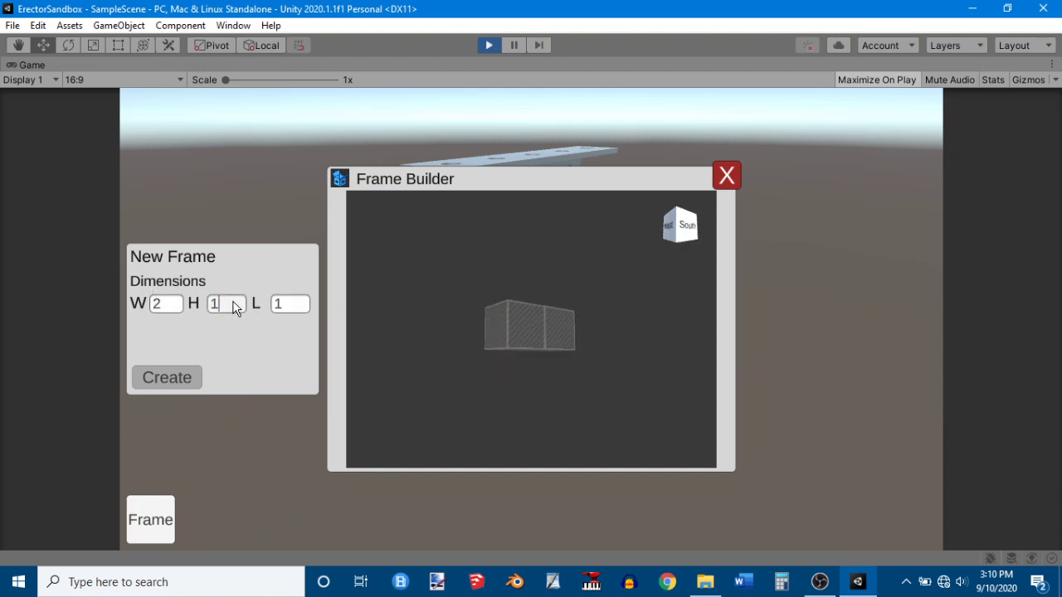
# - Try a width of 227 and a height of 2 on the new frame
pyautogui.doubleClick(162, 304)
pyautogui.write('227')
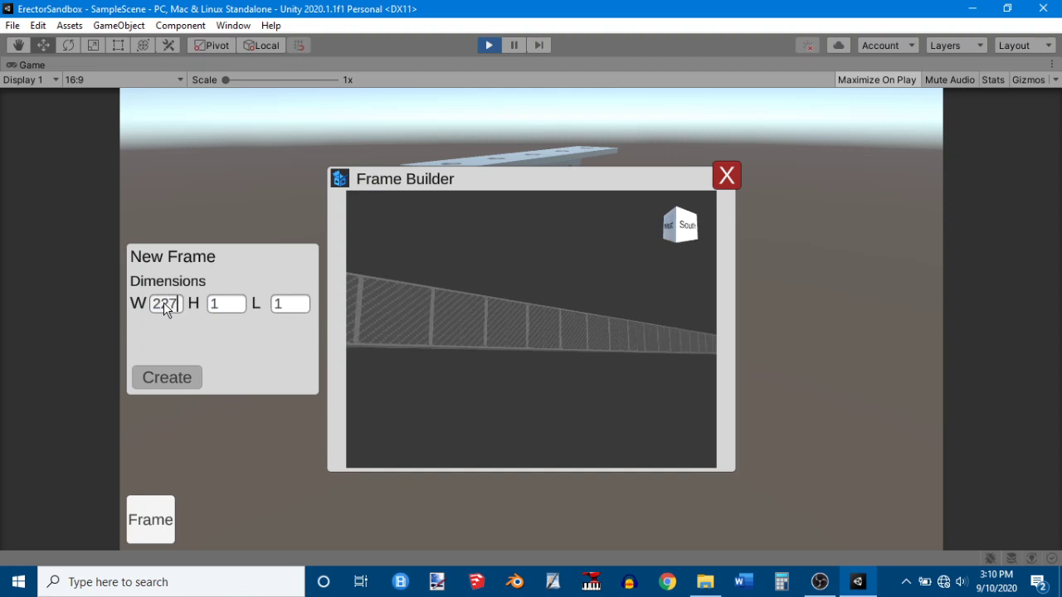
pyautogui.doubleClick(218, 305)
pyautogui.write('2')
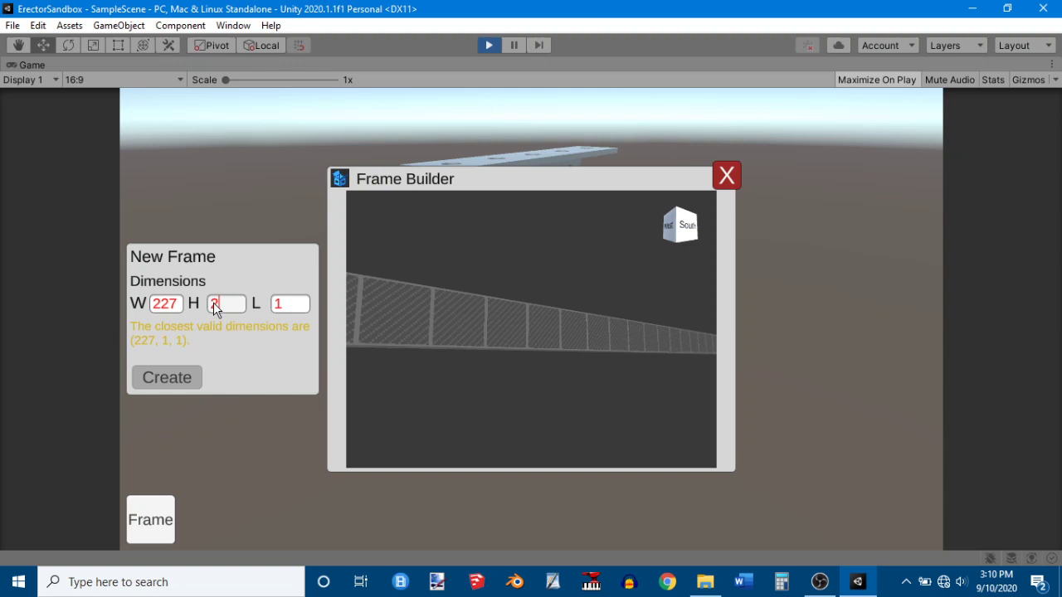
# - Try a width, height and length of 12 on the new frame and fit its preview in view
pyautogui.click(182, 304)
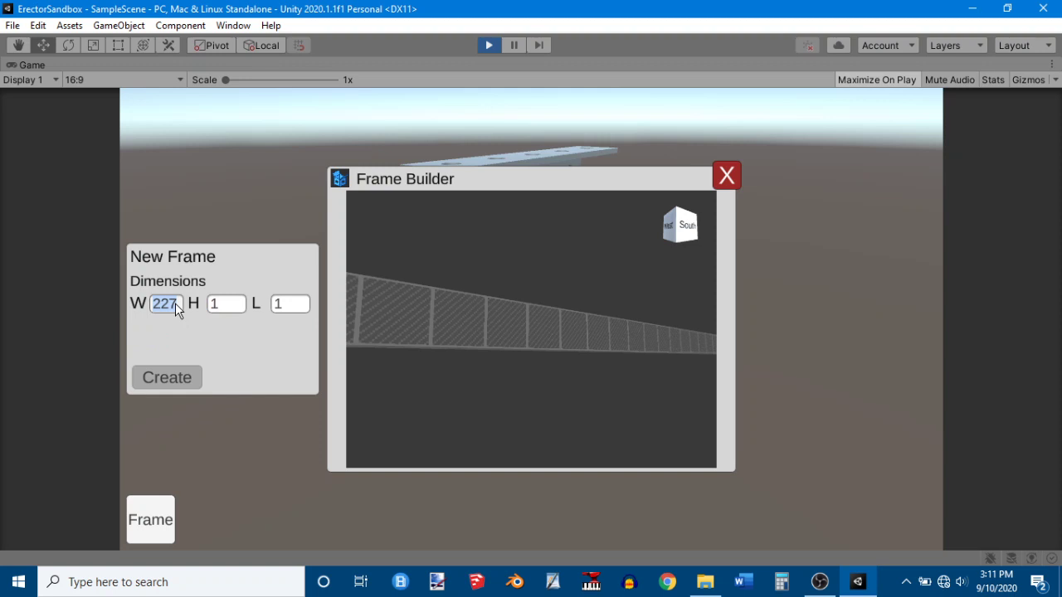
pyautogui.write('12')
pyautogui.click(230, 304)
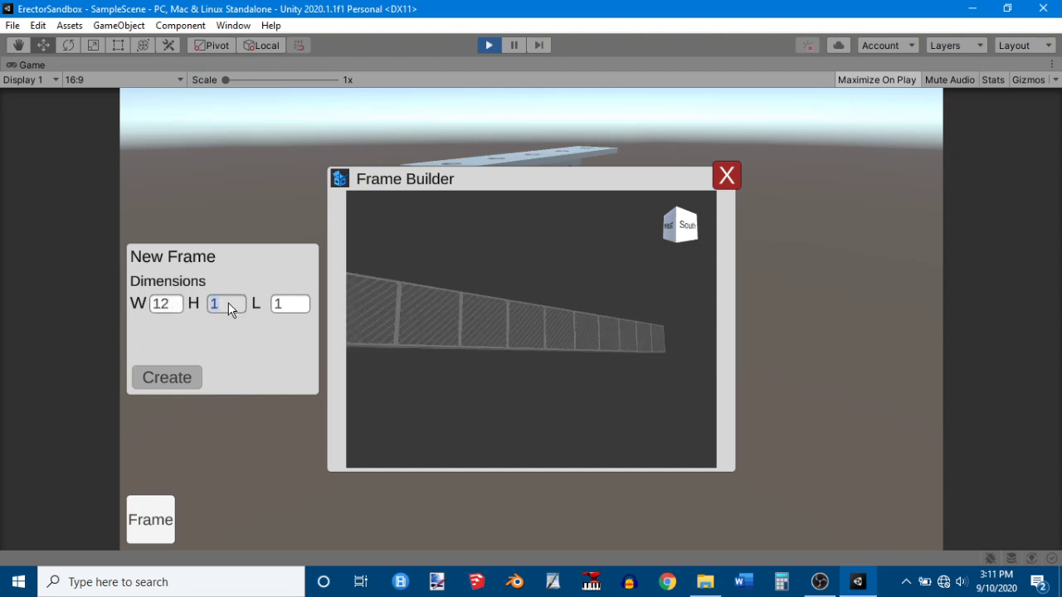
pyautogui.write('12')
pyautogui.click(282, 305)
pyautogui.write('12')
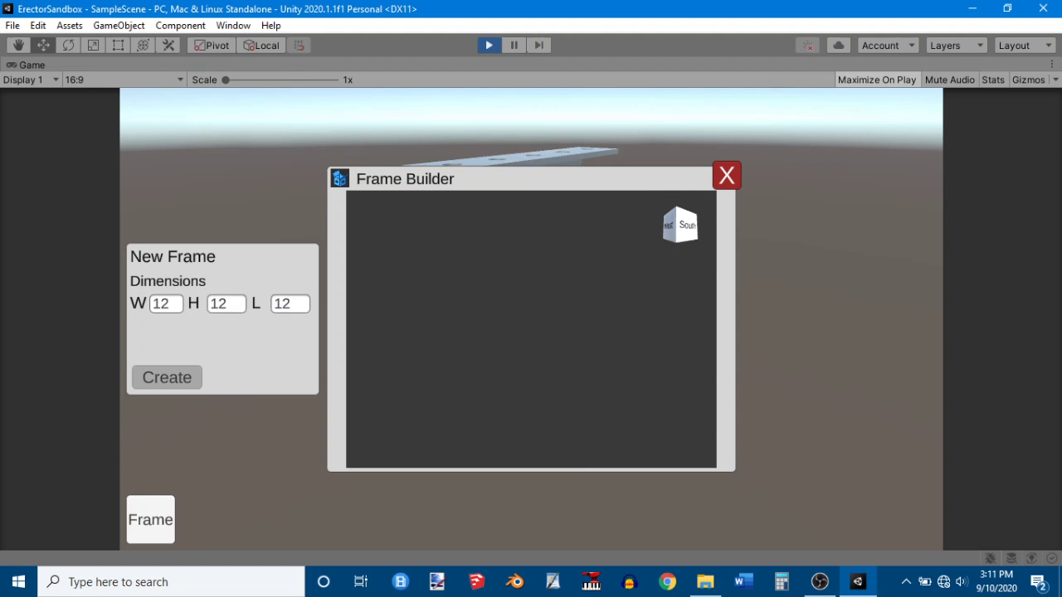
pyautogui.scroll(-4, 516, 365)
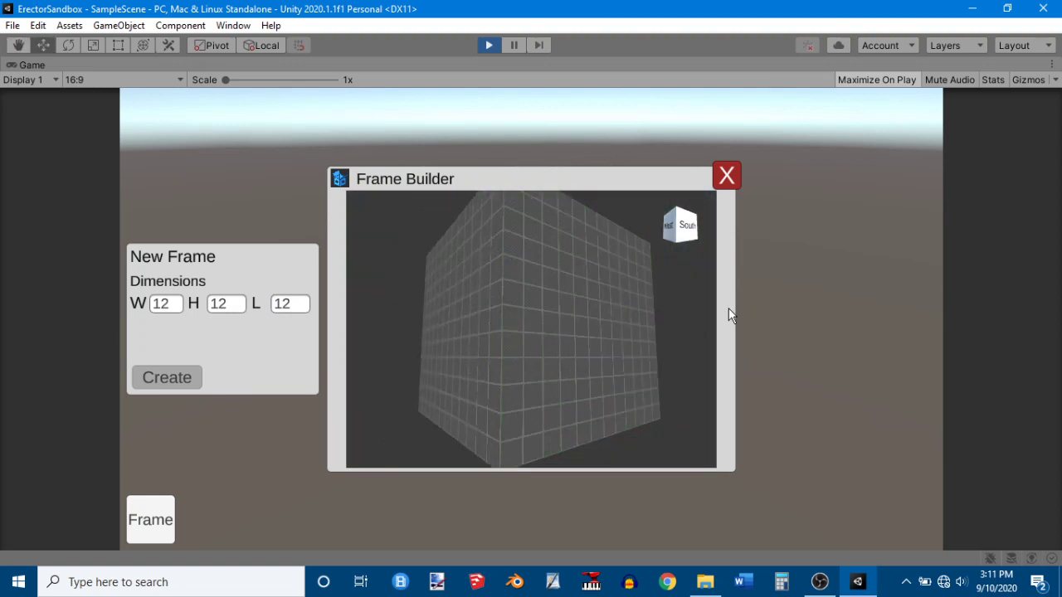
# - Set the new frame's width to 2, height to 2 and length to 1
pyautogui.click(163, 306)
pyautogui.write('2')
pyautogui.click(238, 305)
pyautogui.write('2')
pyautogui.click(305, 306)
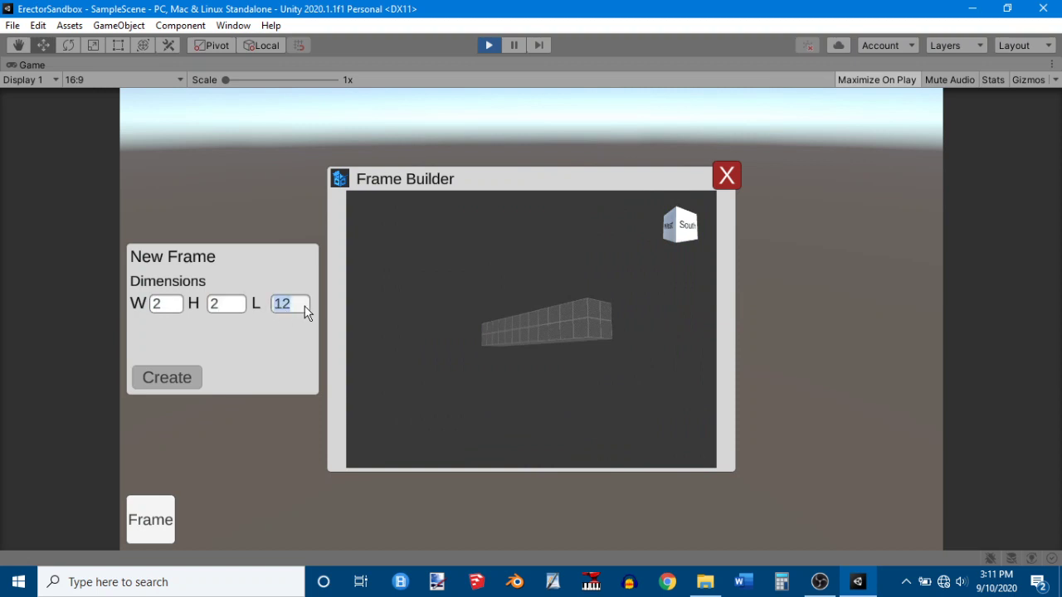
pyautogui.write('1')
# - Fill the bottom face and an adjoining side face of the preview, and create the 2x2x1 L-frame
pyautogui.moveTo(465, 366); pyautogui.dragTo(540, 326)
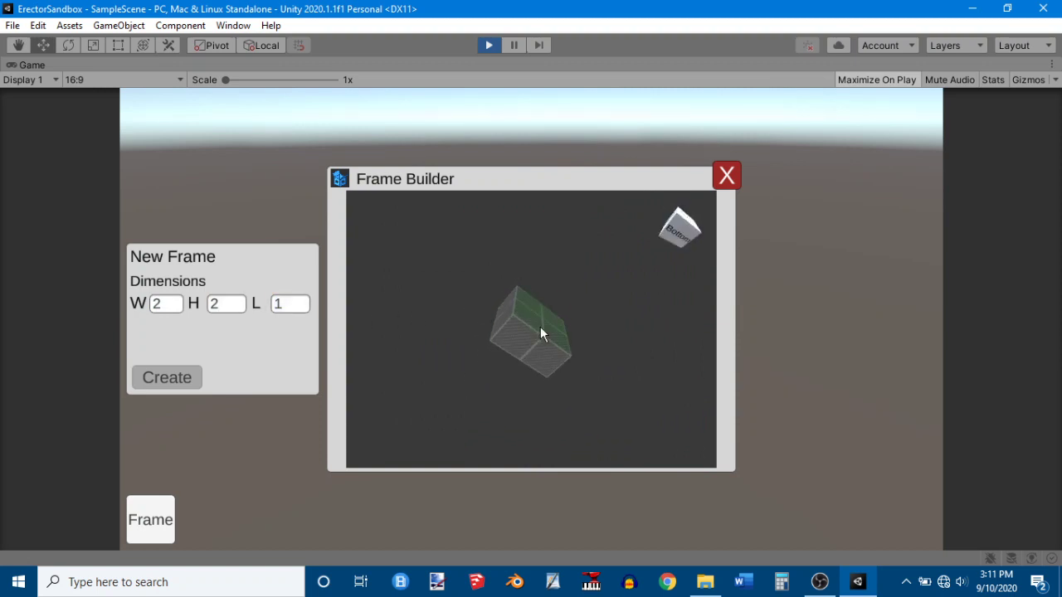
pyautogui.click(534, 344)
pyautogui.click(501, 311)
pyautogui.moveTo(441, 275); pyautogui.dragTo(370, 379, button='middle')
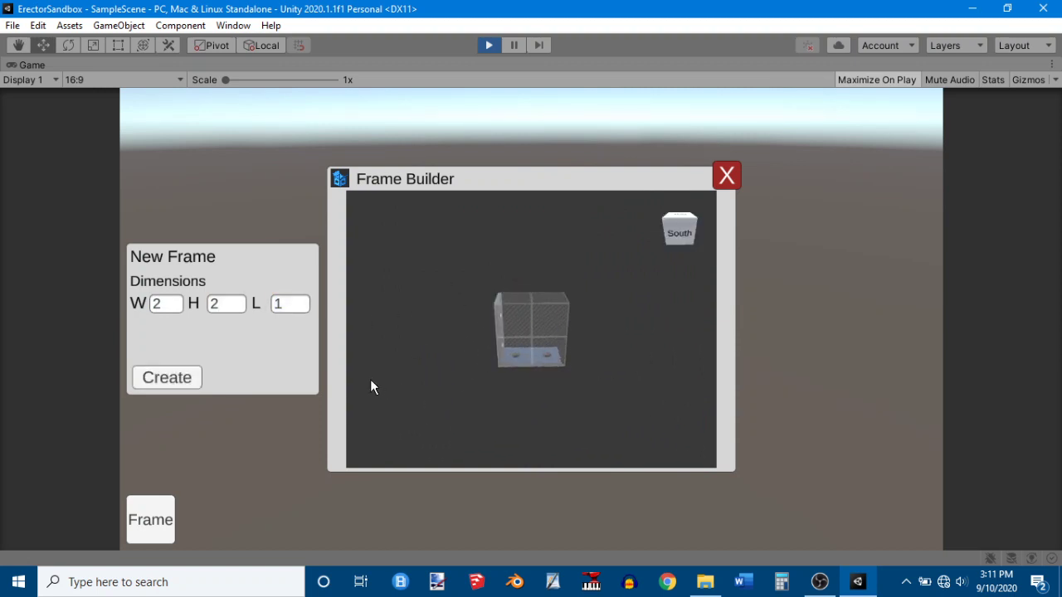
pyautogui.click(158, 385)
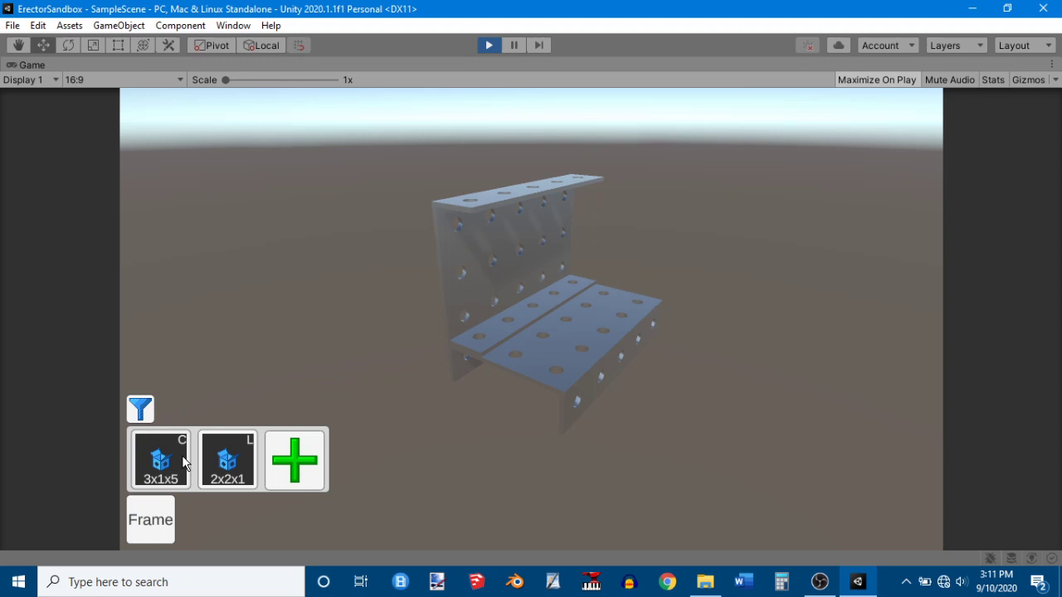
# - Open the frame filter options, sort the saved frames by Smallest and restore the Newest order
pyautogui.click(141, 409)
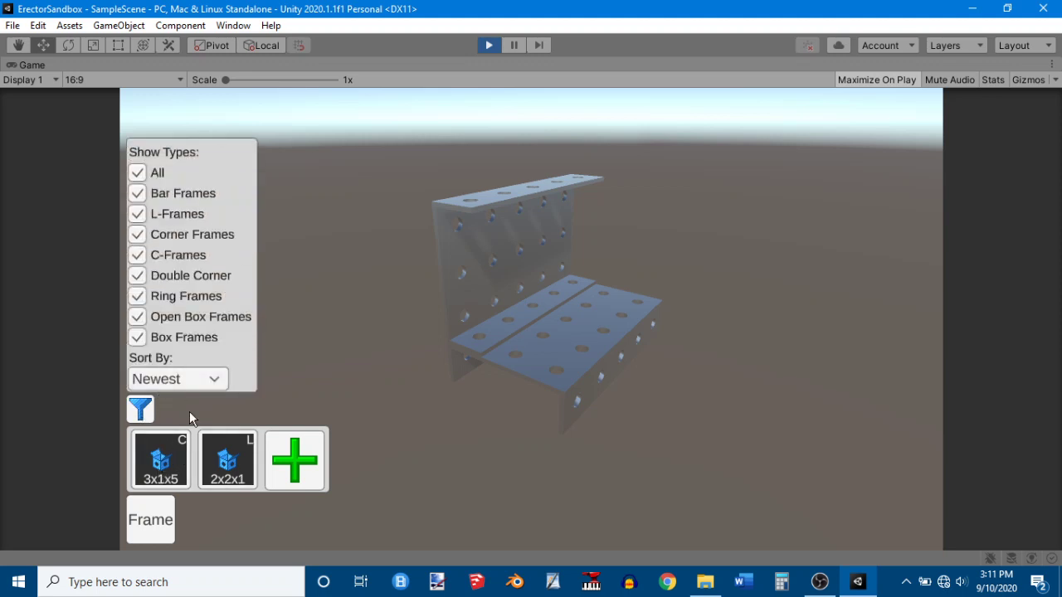
pyautogui.click(195, 382)
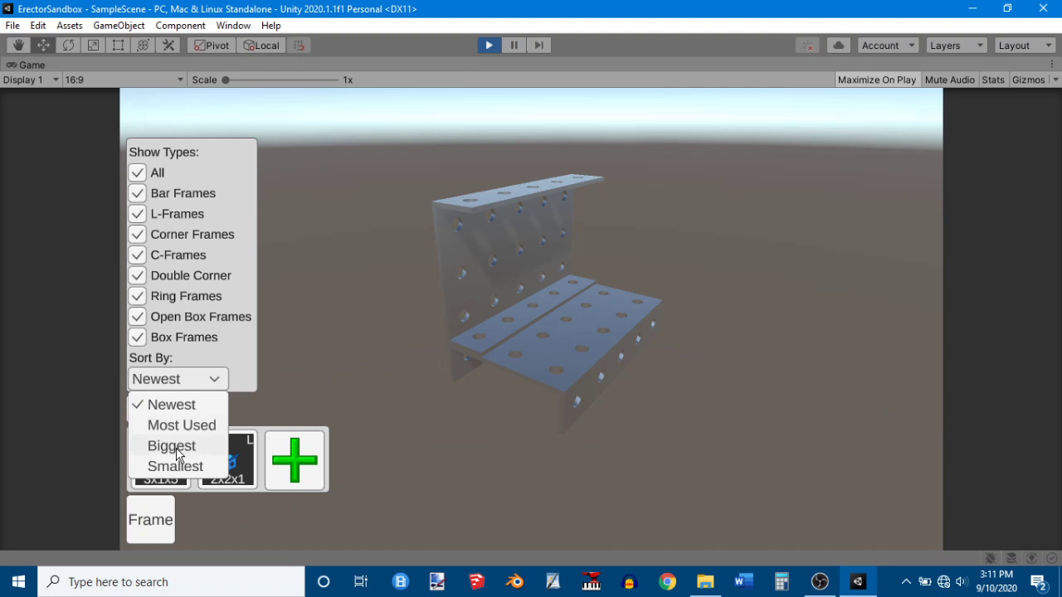
pyautogui.click(229, 379)
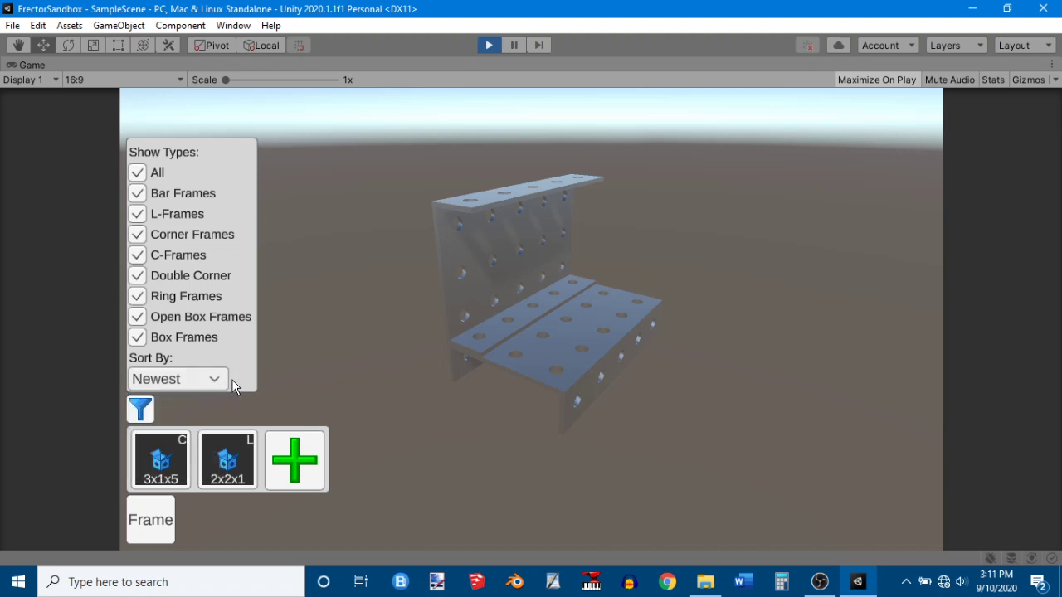
pyautogui.click(203, 385)
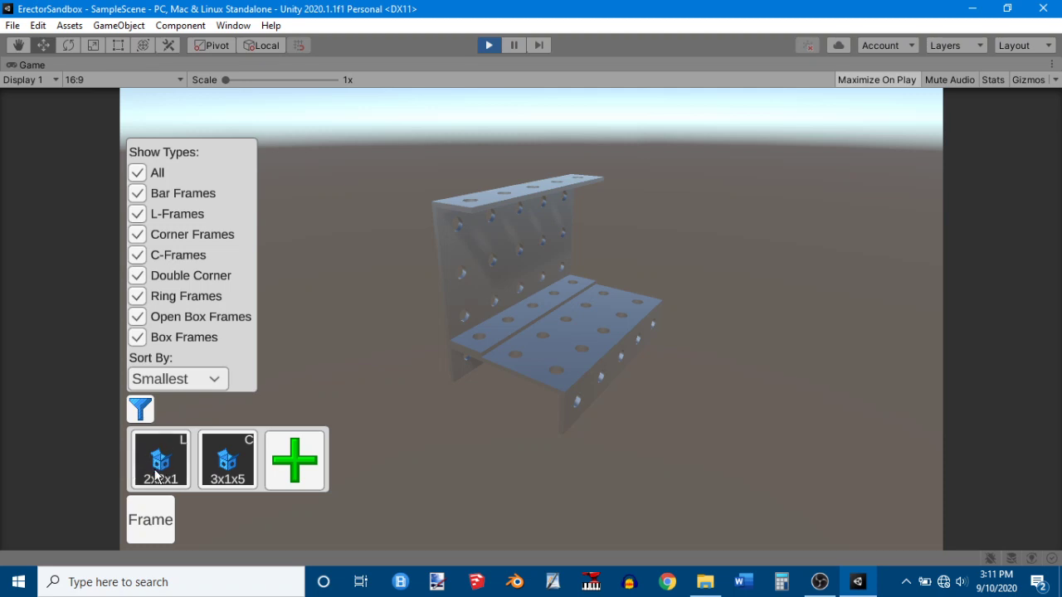
pyautogui.click(172, 386)
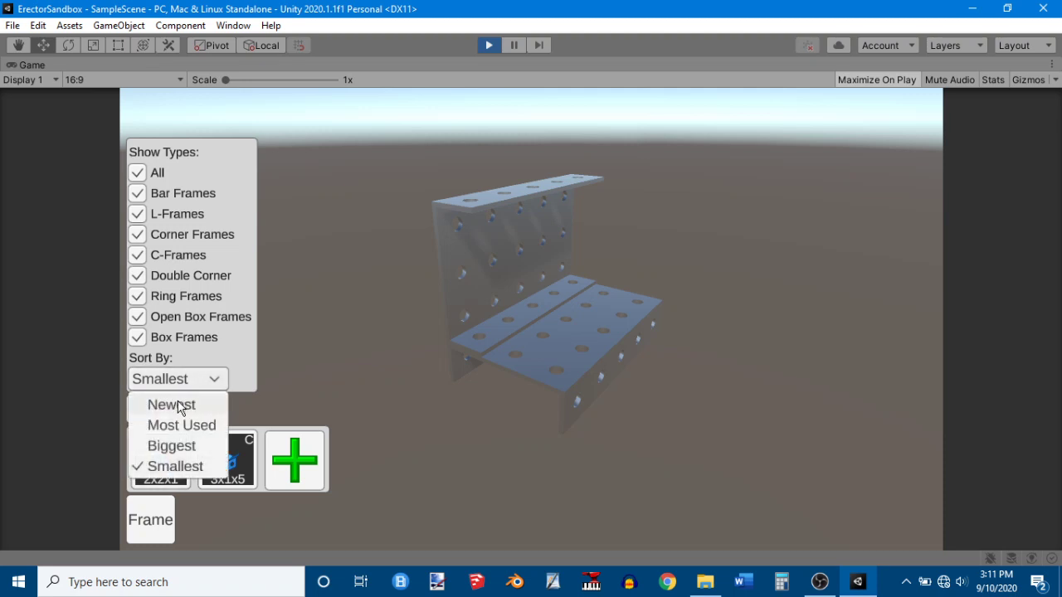
pyautogui.click(176, 405)
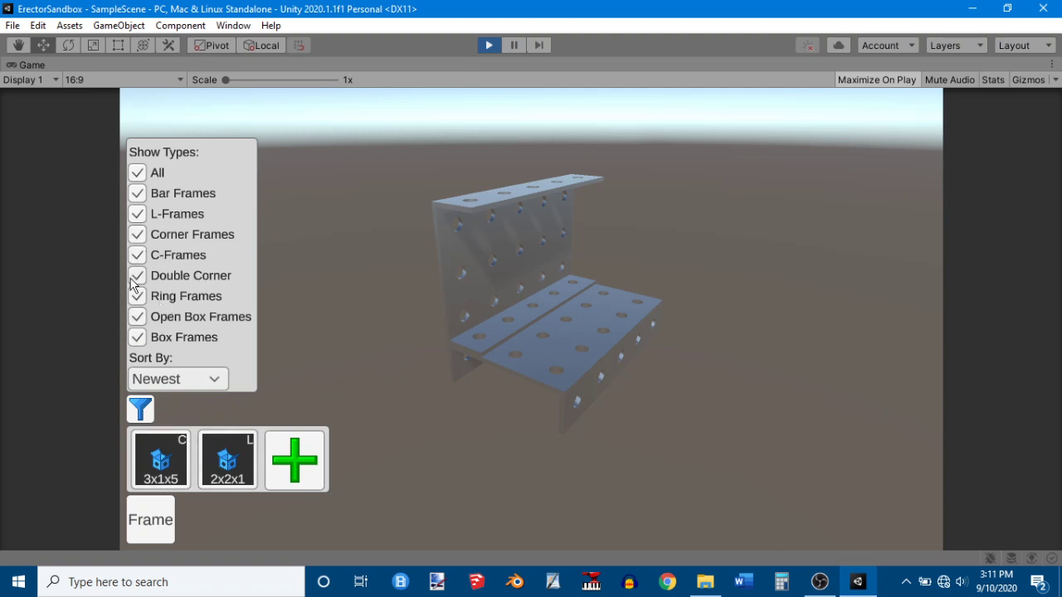
# - Limit the shown frame types to L-Frames and C-Frames, and show all types again
pyautogui.click(139, 176)
pyautogui.click(141, 216)
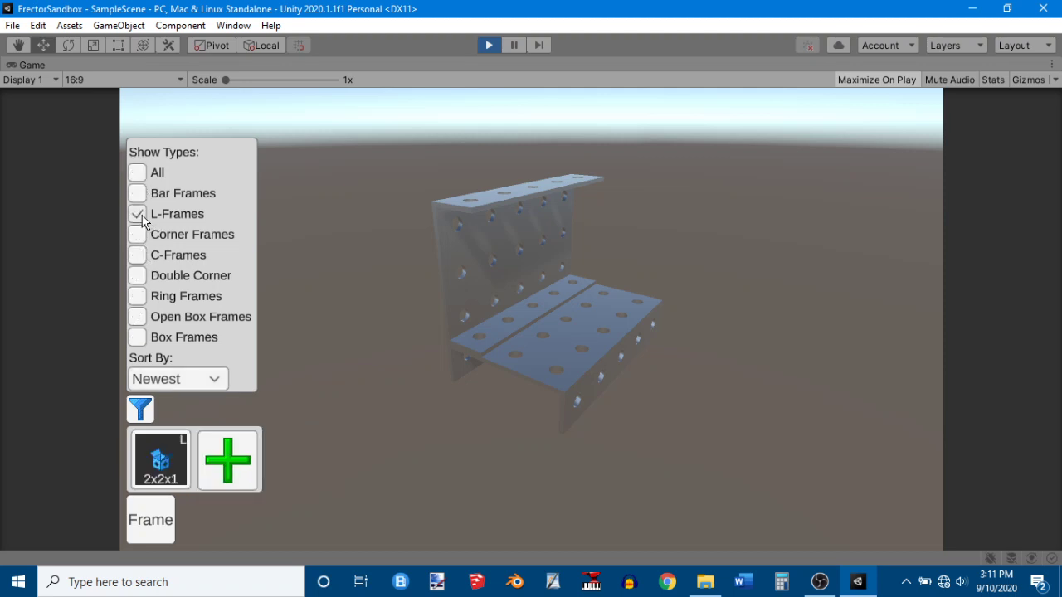
pyautogui.click(147, 257)
pyautogui.click(140, 172)
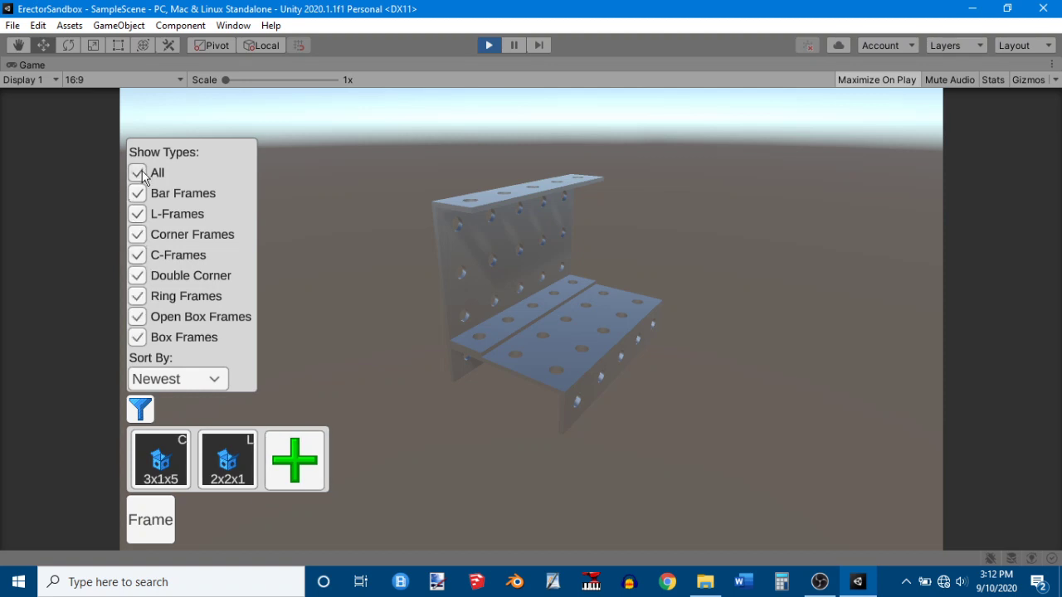
# - Rotate a 2x2x1 L-frame so one leg stands upright and attach it at the far outer corner hole of the horizontal plate
pyautogui.click(219, 462)
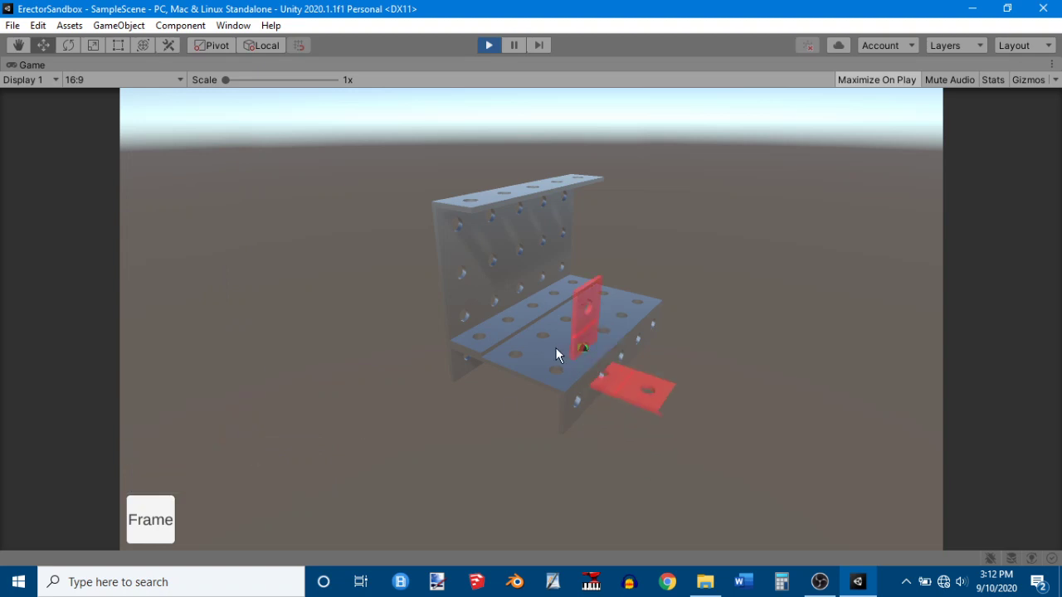
pyautogui.press('r')
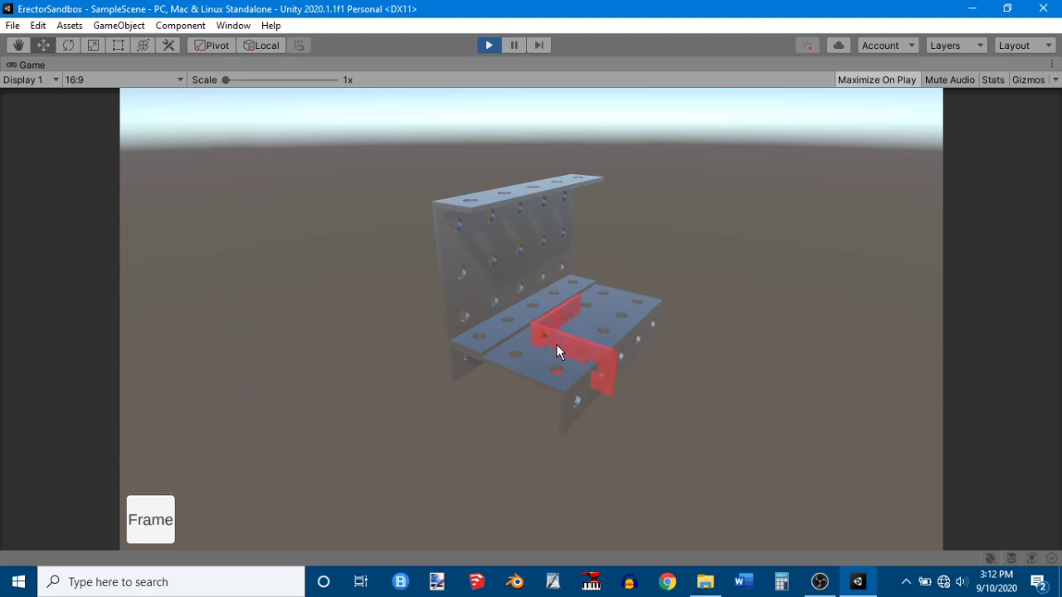
pyautogui.press('r')
pyautogui.press('r')
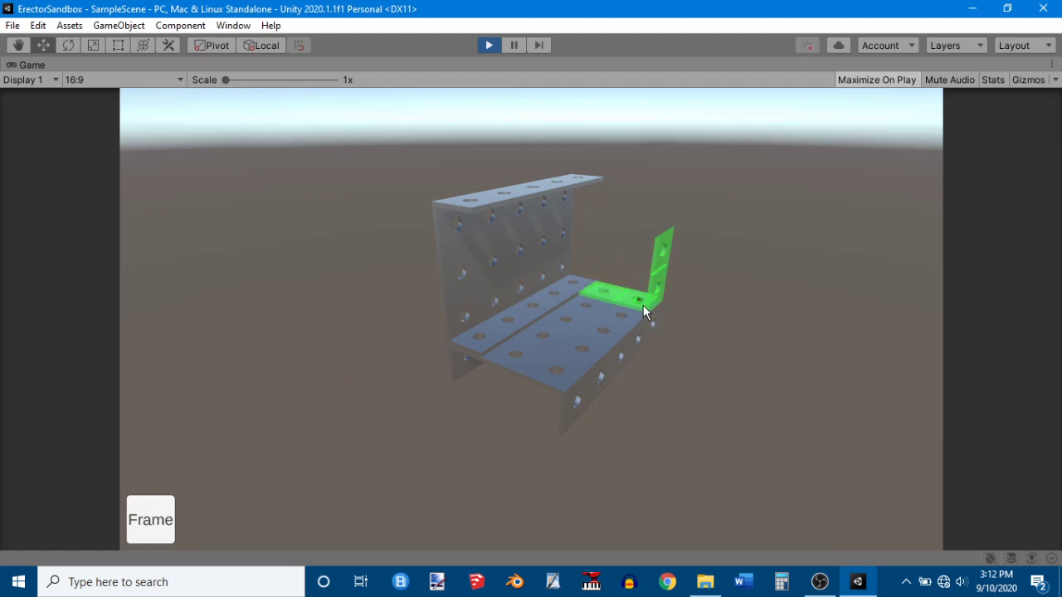
pyautogui.click(643, 306)
# - Attach another 2x2x1 L-frame with its leg upright at the near outer corner hole of the horizontal plate
pyautogui.click(153, 507)
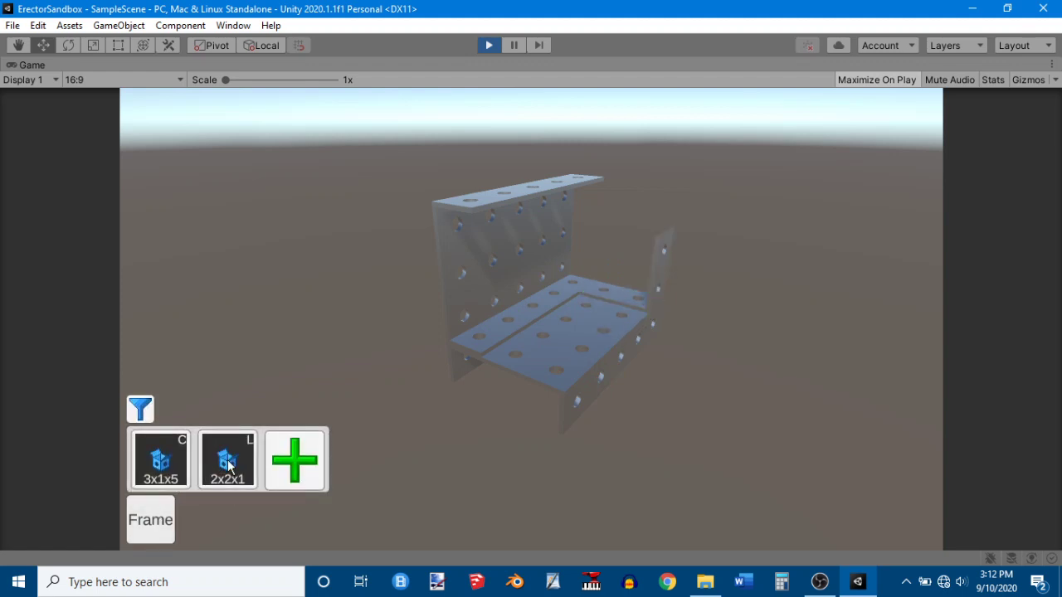
pyautogui.click(229, 466)
pyautogui.press('r')
pyautogui.click(559, 376)
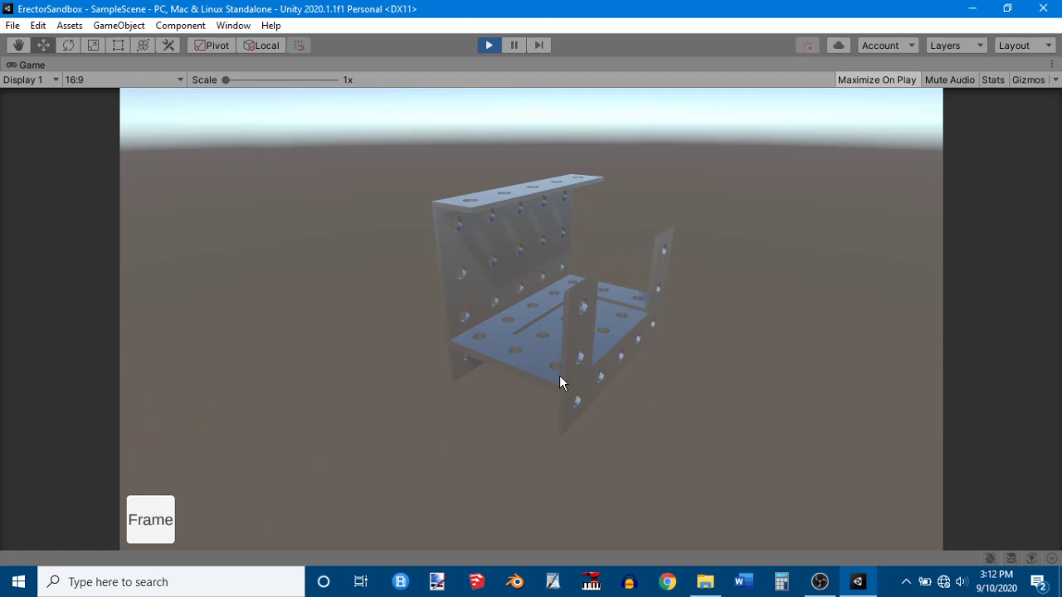
# - Examine the assembled frames from several sides, including the two upright L-frame legs
pyautogui.press('d')
pyautogui.moveTo(559, 375); pyautogui.dragTo(461, 318, button='middle')
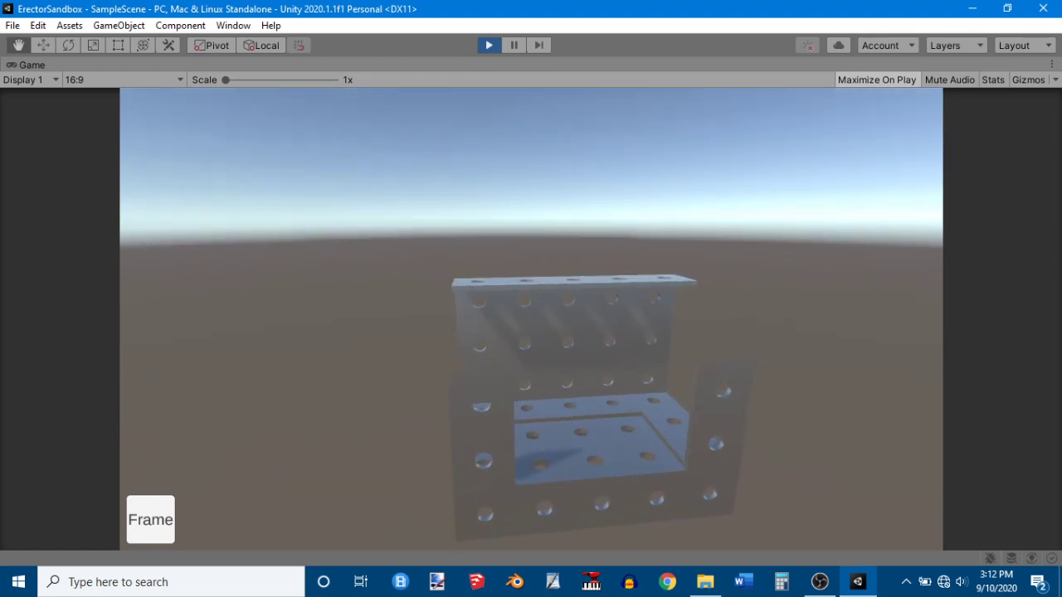
pyautogui.press('d')
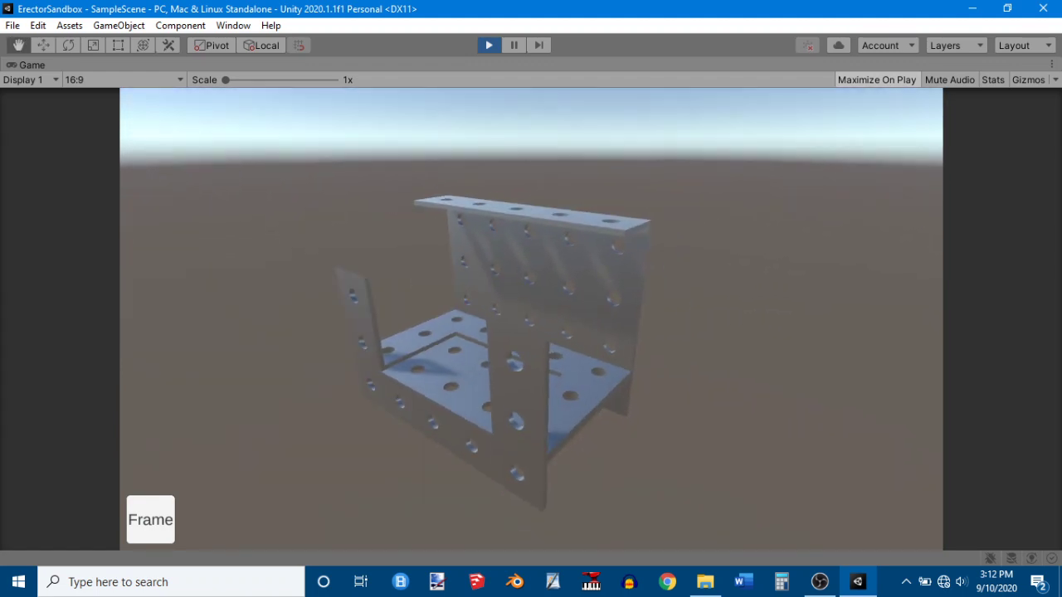
pyautogui.press('a')
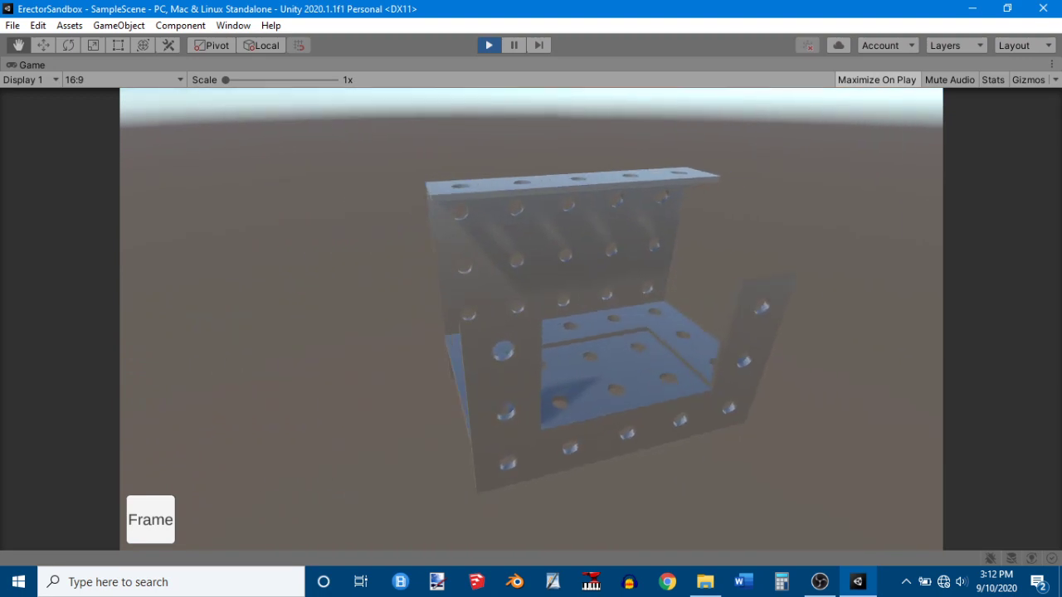
pyautogui.moveTo(581, 412); pyautogui.dragTo(510, 419, button='right')
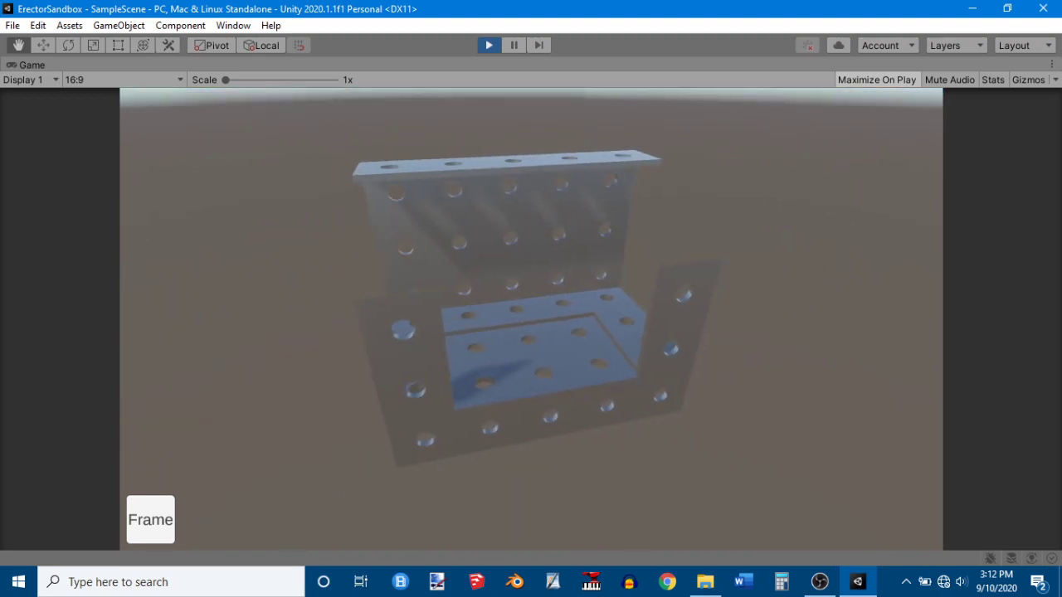
pyautogui.press('d')
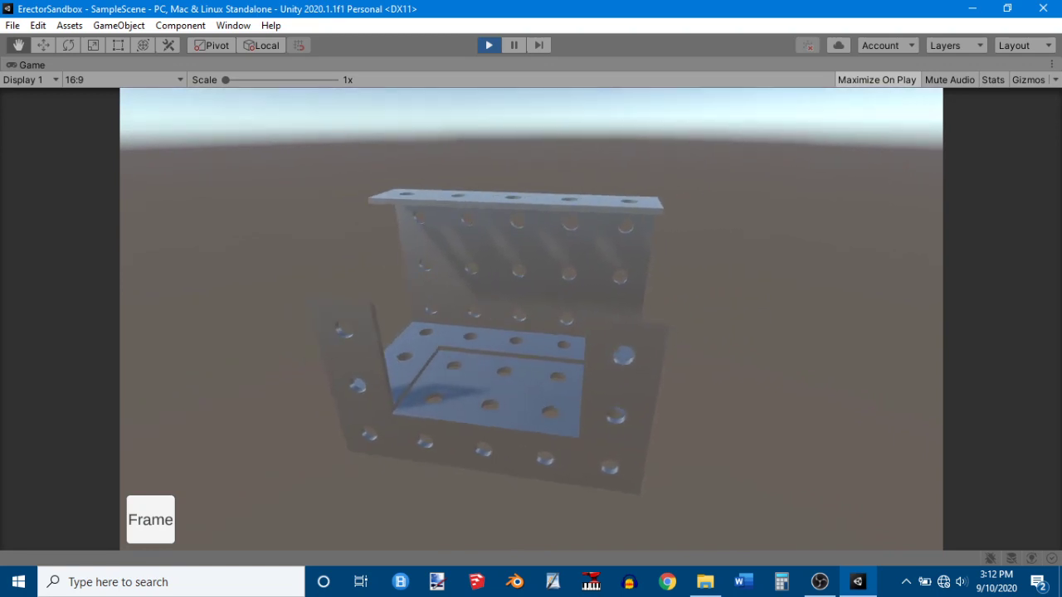